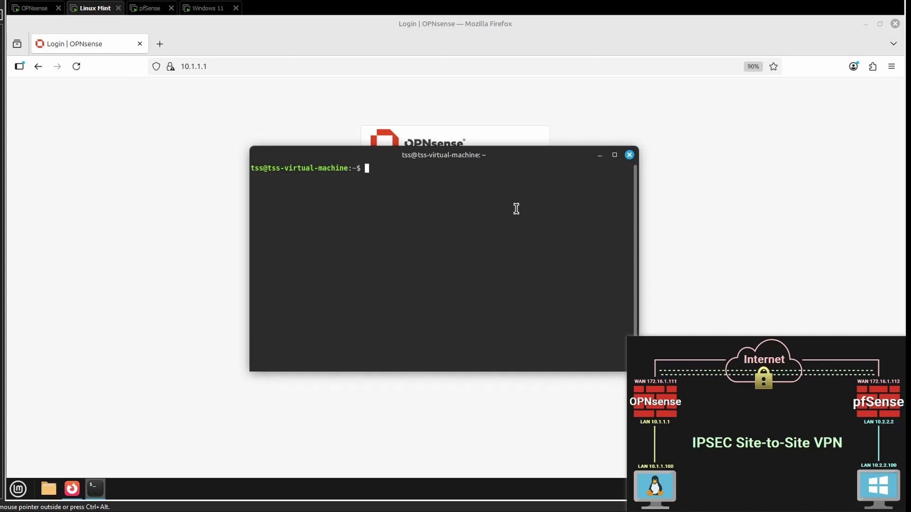
# Step: Ping the Windows host at 10.2.2.100 from the Linux Mint terminal; no replies come back yet
pyautogui.write('ping 10l')
pyautogui.press('BackSpace')
pyautogui.write('.2.2.100')
pyautogui.press('Return')
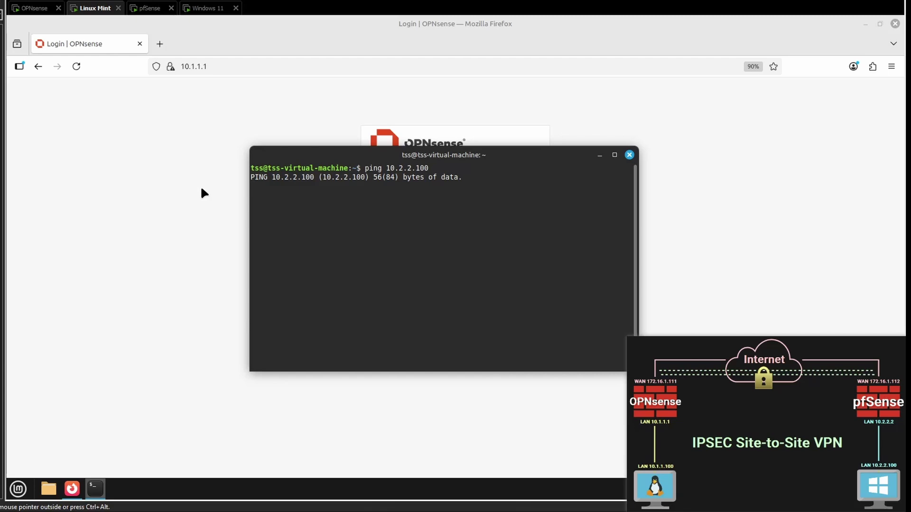
pyautogui.click(208, 11)
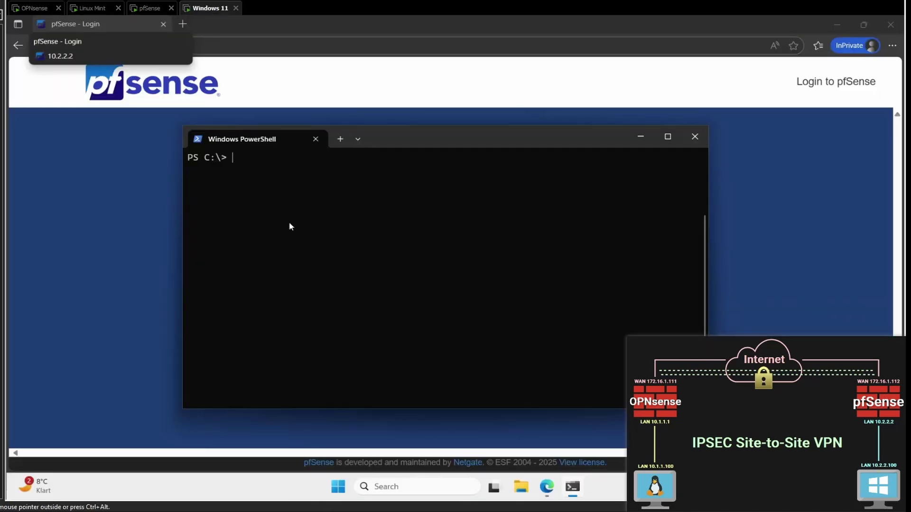
# Step: Run a continuous ping to the Linux host 10.1.1.100 from Windows PowerShell with -t
pyautogui.write('ping 10.1.1.100 -t')
pyautogui.press('Return')
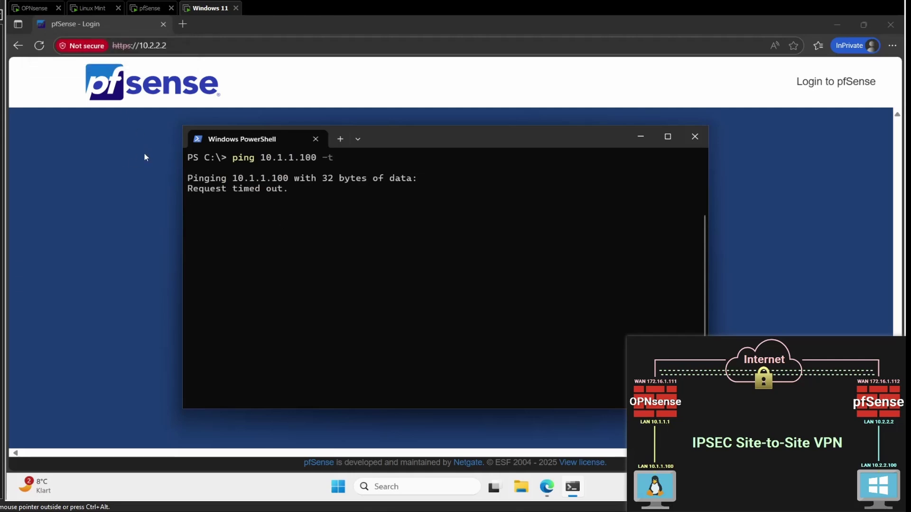
pyautogui.click(87, 8)
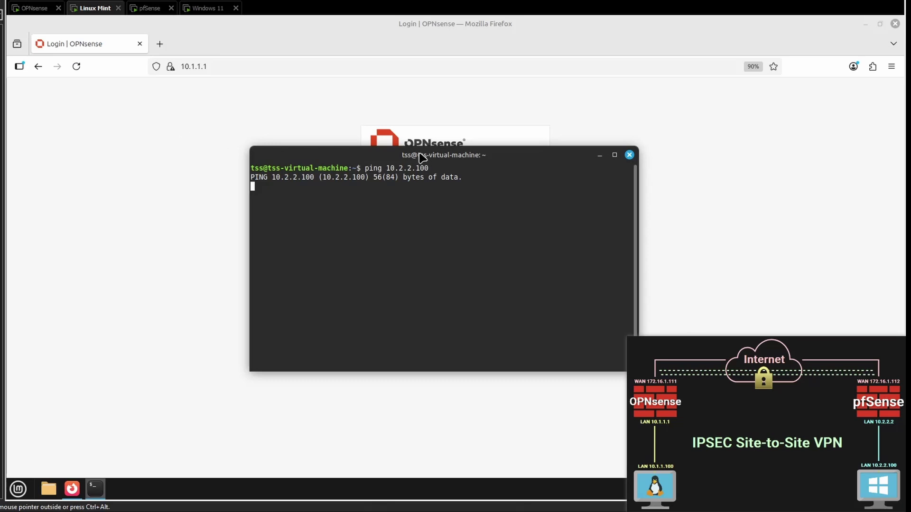
# Step: Log into the OPNsense web interface as root with the admin password, declining to save it
pyautogui.click(600, 155)
pyautogui.click(427, 200)
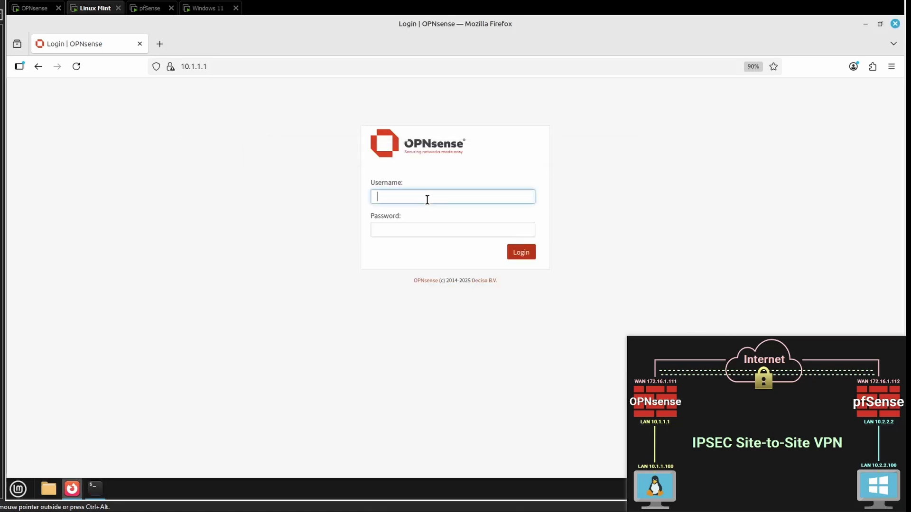
pyautogui.write('root')
pyautogui.click(427, 230)
pyautogui.write('opnse')
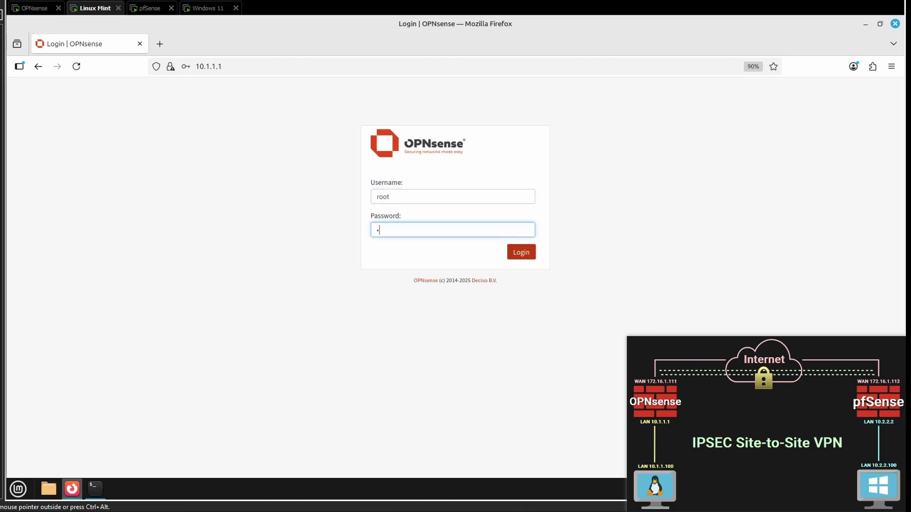
pyautogui.write('nse1234')
pyautogui.press('Return')
pyautogui.click(319, 174)
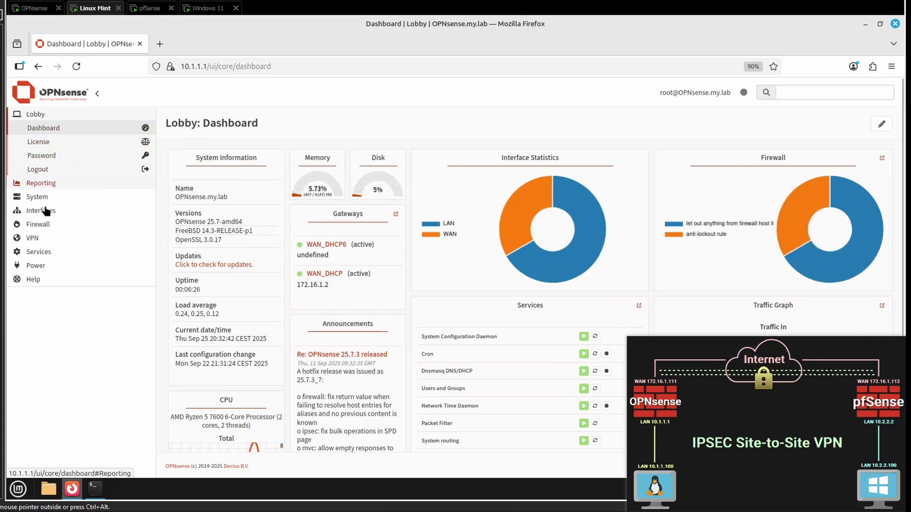
# Step: Review the LAN and WAN firewall rules
pyautogui.click(37, 224)
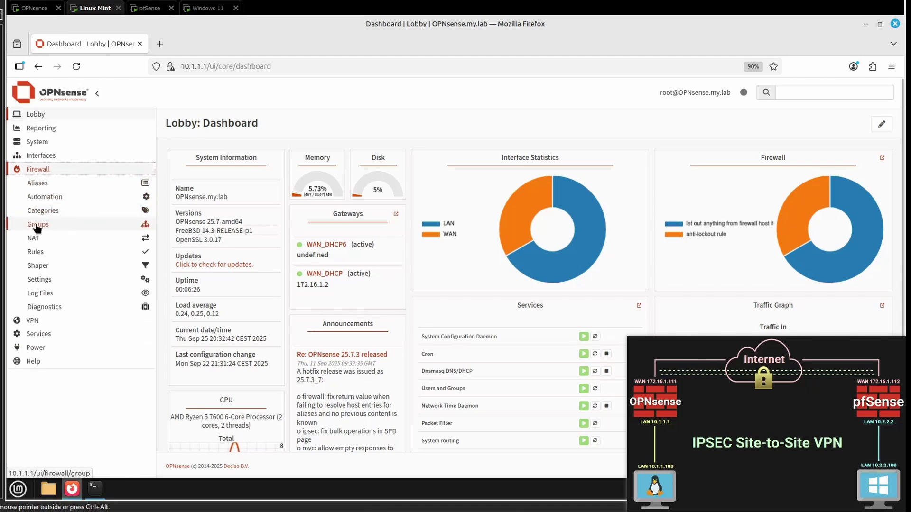
pyautogui.click(47, 259)
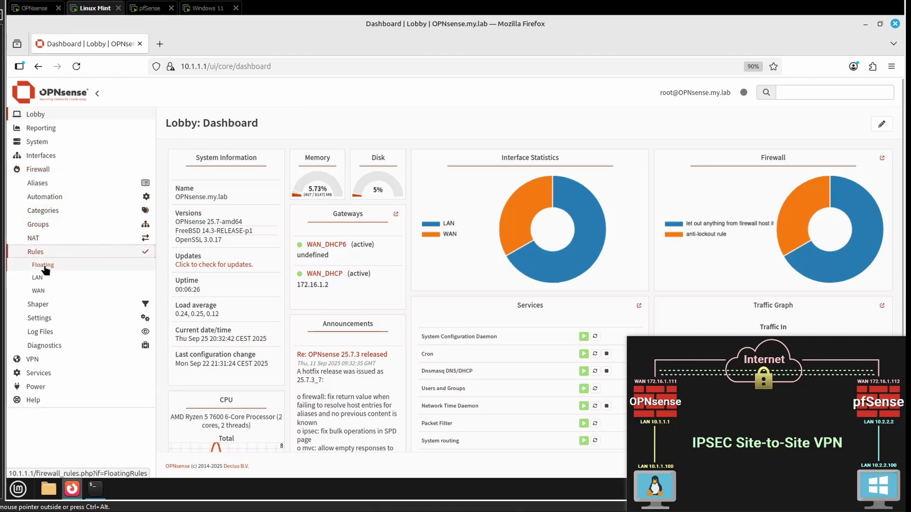
pyautogui.click(48, 282)
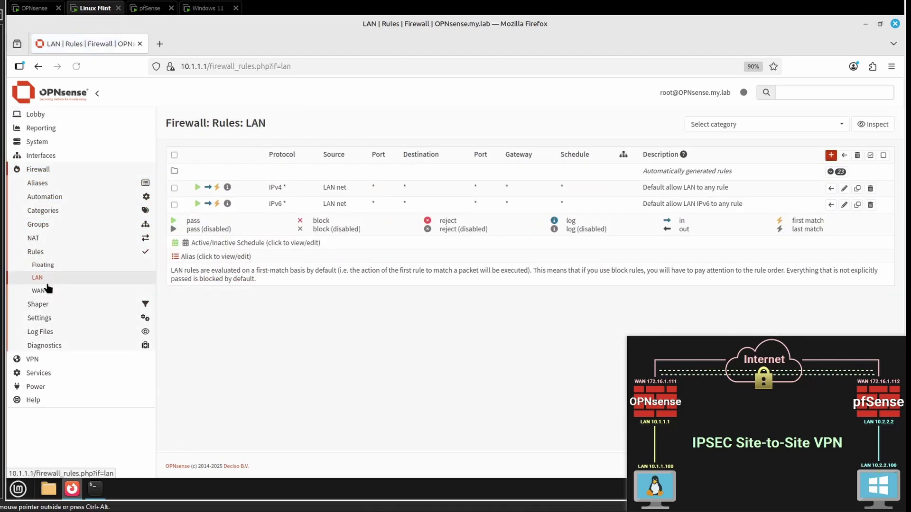
pyautogui.click(47, 292)
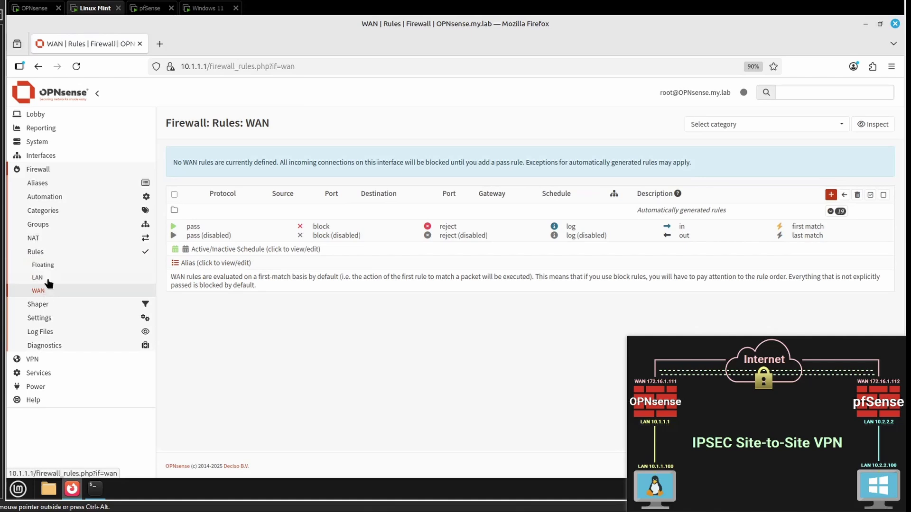
# Step: Go to the VPN IPsec Pre-Shared Keys page
pyautogui.click(33, 174)
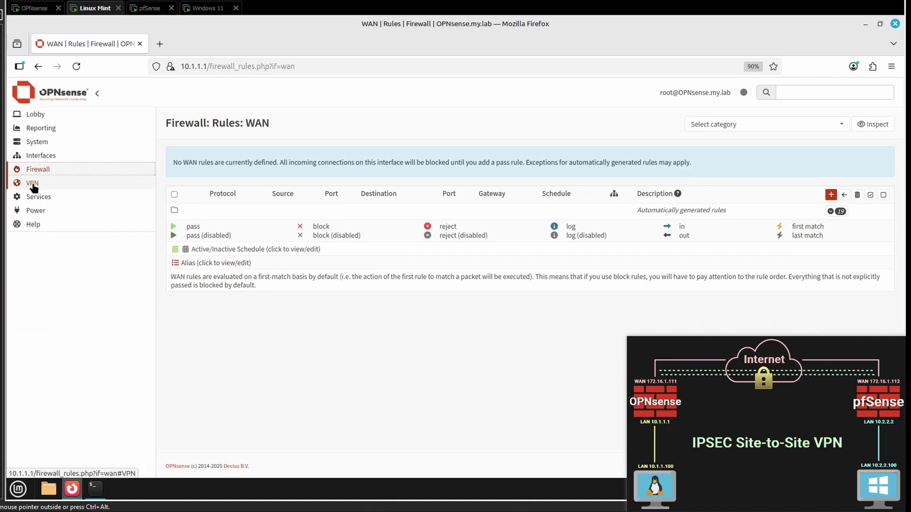
pyautogui.click(33, 184)
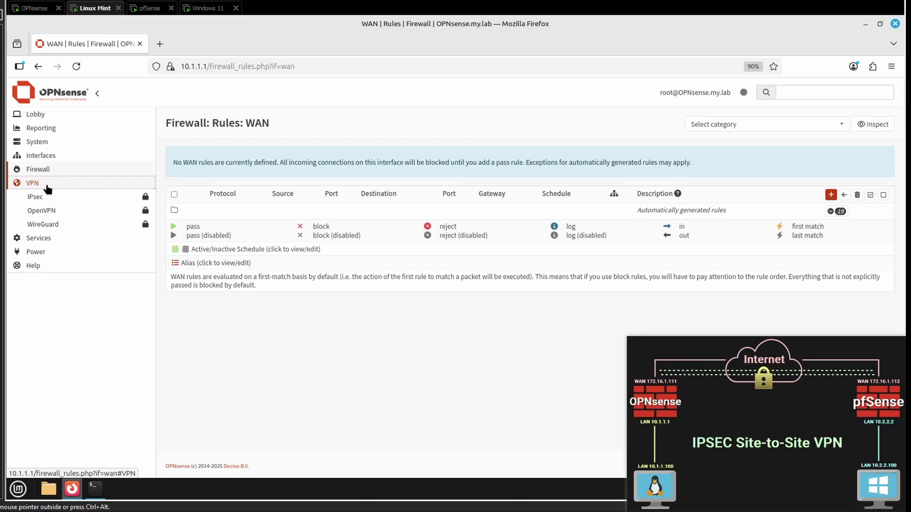
pyautogui.click(44, 196)
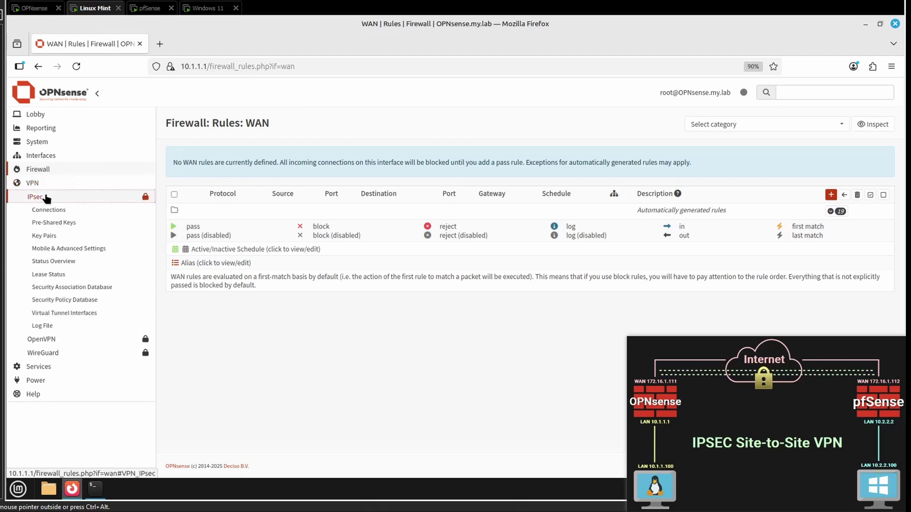
pyautogui.click(55, 226)
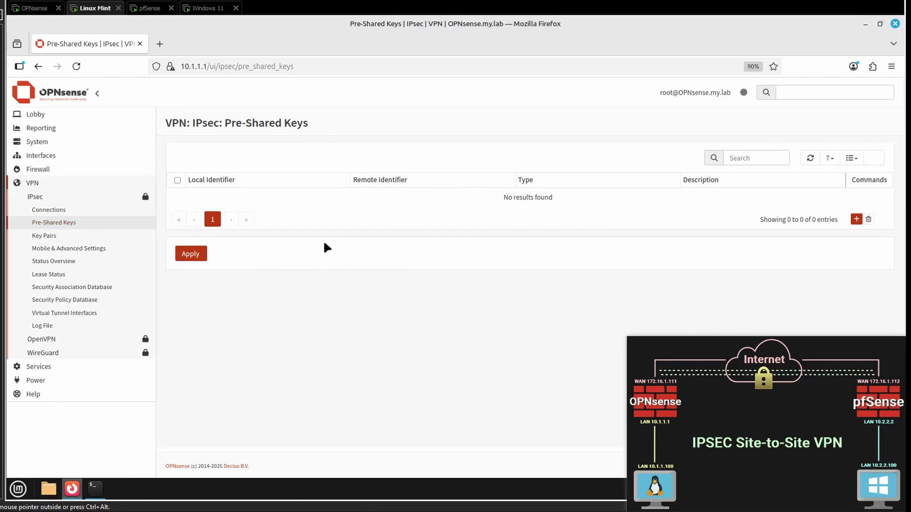
# Step: Add a new pre-shared key with local identifier 172.16.1.111 and remote identifier 172.16.1.112
pyautogui.click(856, 219)
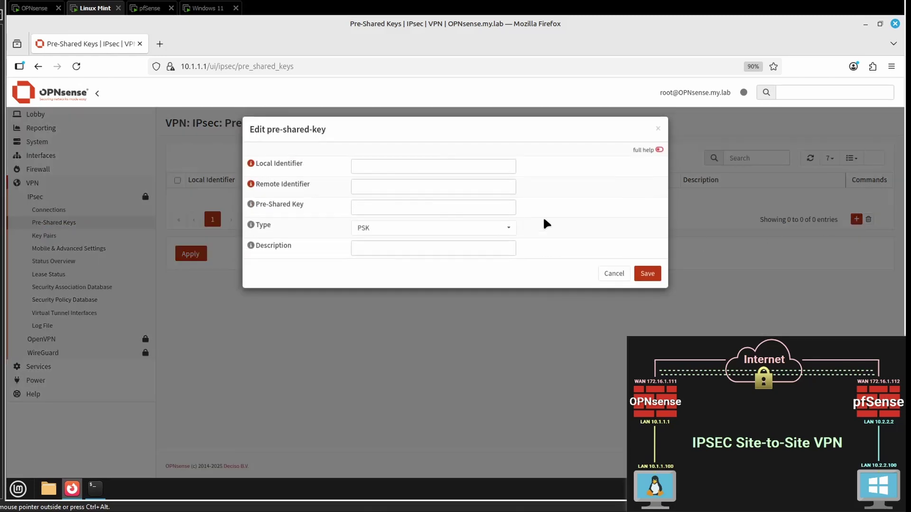
pyautogui.click(365, 165)
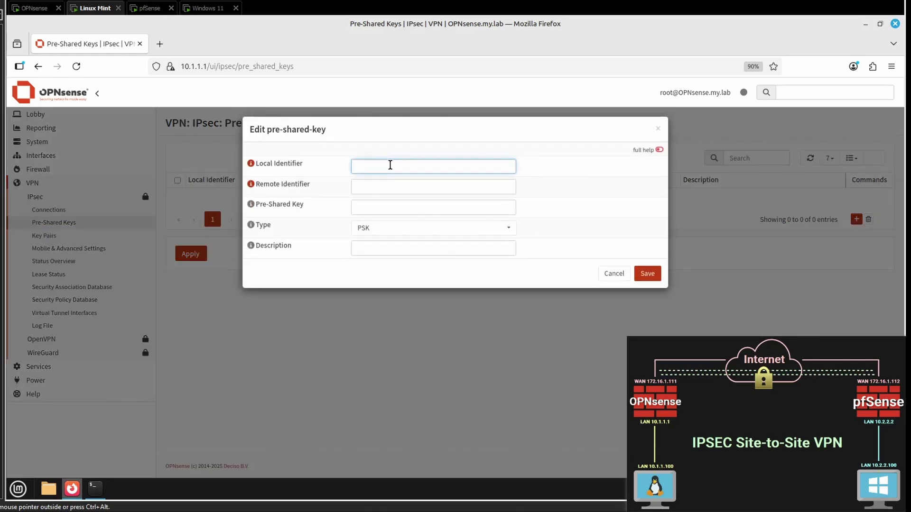
pyautogui.write('172.16.1.111')
pyautogui.moveTo(402, 168); pyautogui.dragTo(328, 169)
pyautogui.hotkey('ctrl', 'c')
pyautogui.click(374, 186)
pyautogui.hotkey('ctrl', 'v')
pyautogui.press('BackSpace')
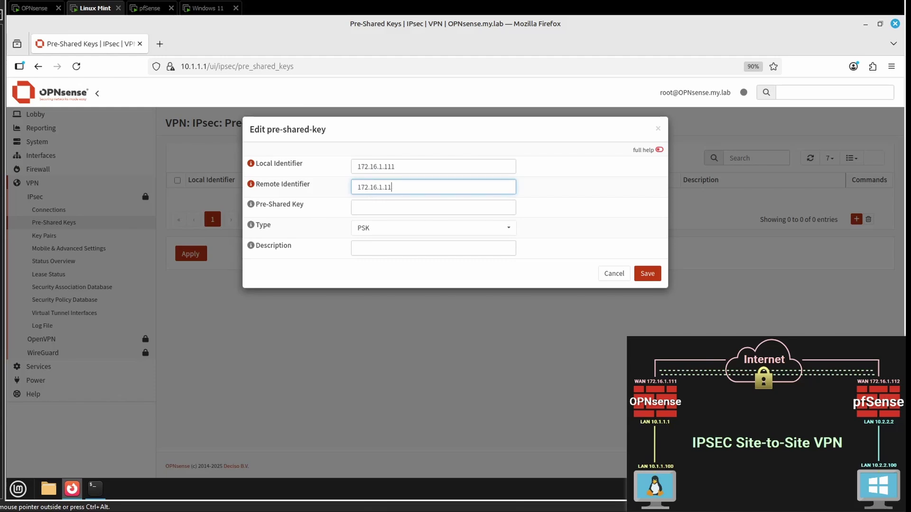
pyautogui.write('2')
# Step: Enter the shared secret, keep type PSK, then save and apply the entry
pyautogui.click(374, 203)
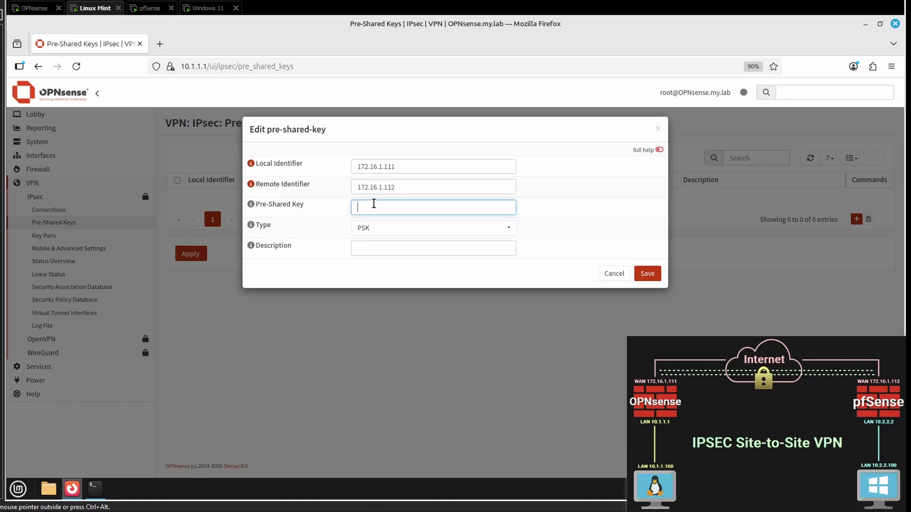
pyautogui.write('abc123')
pyautogui.click(368, 233)
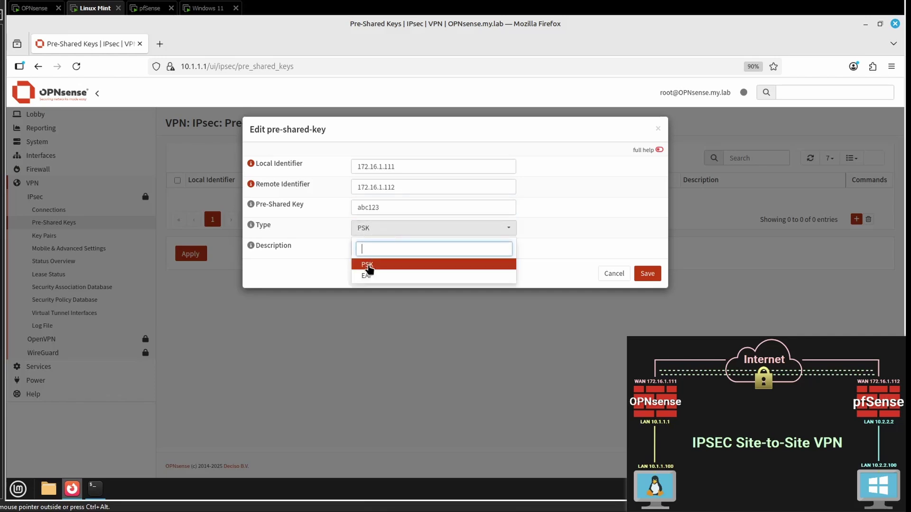
pyautogui.click(372, 266)
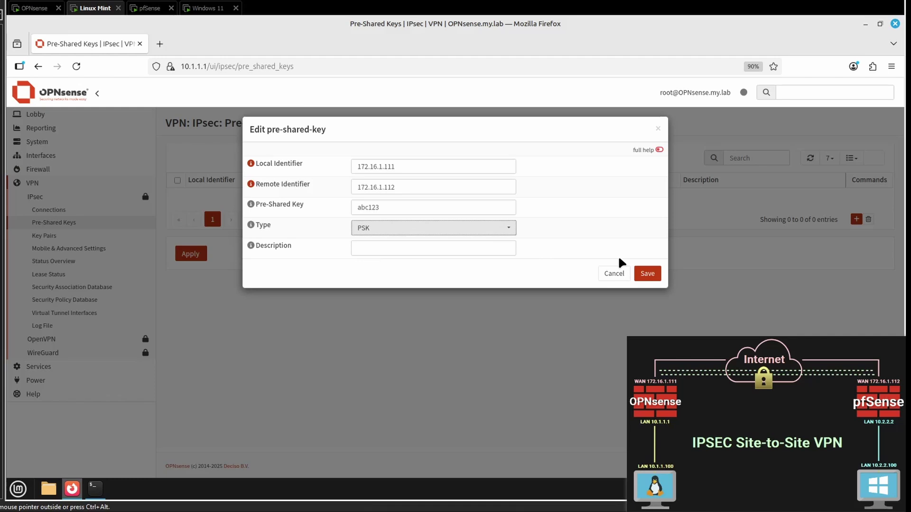
pyautogui.click(647, 273)
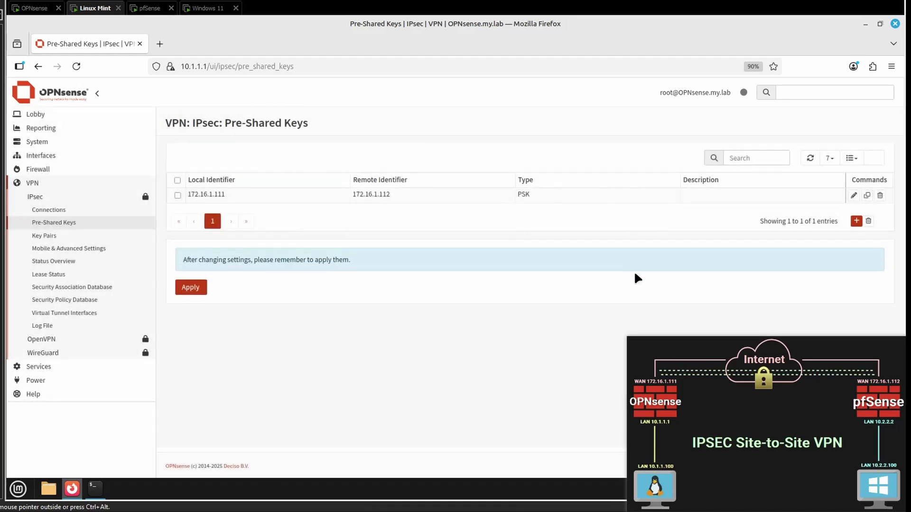
pyautogui.click(200, 288)
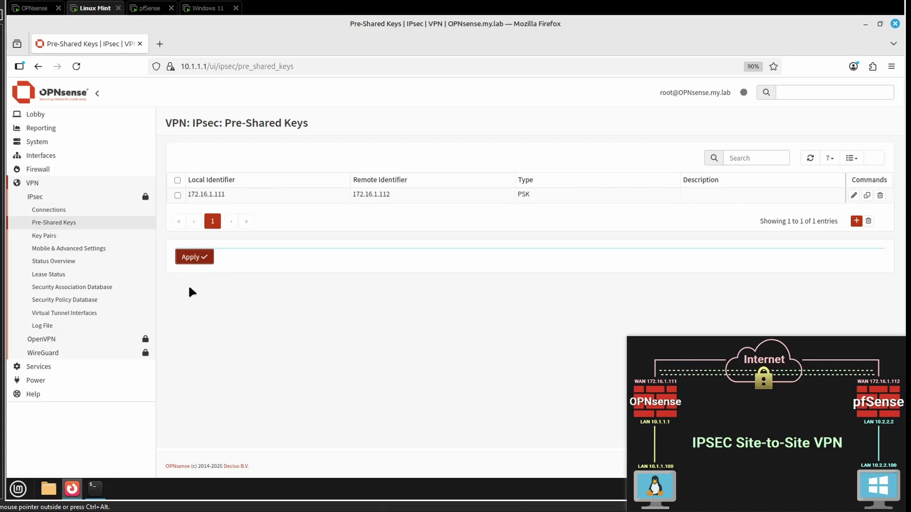
# Step: Add a new IPsec connection using proposal aes256gcm16-sha256-ecp521 instead of default
pyautogui.click(53, 210)
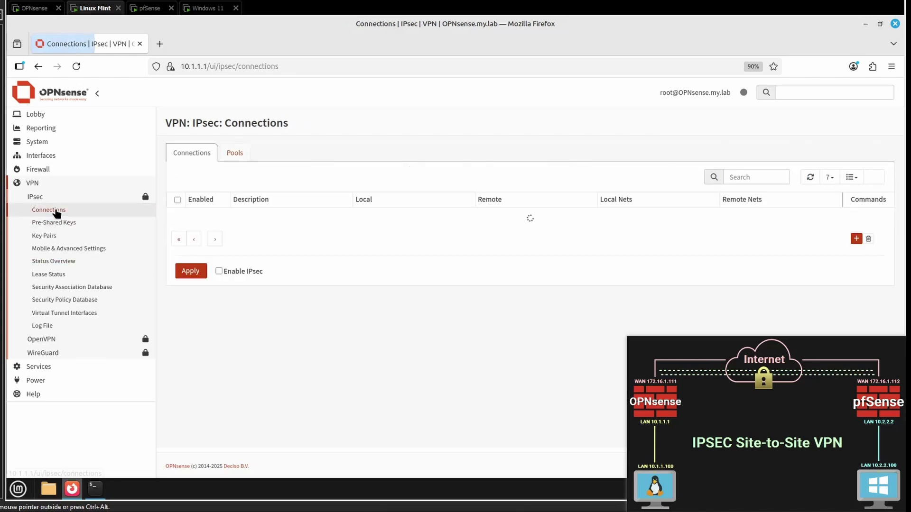
pyautogui.click(856, 239)
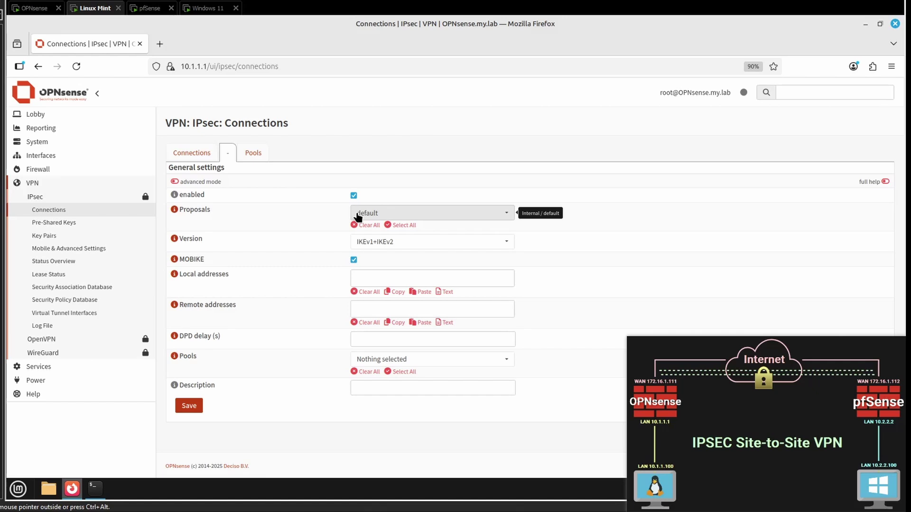
pyautogui.click(357, 217)
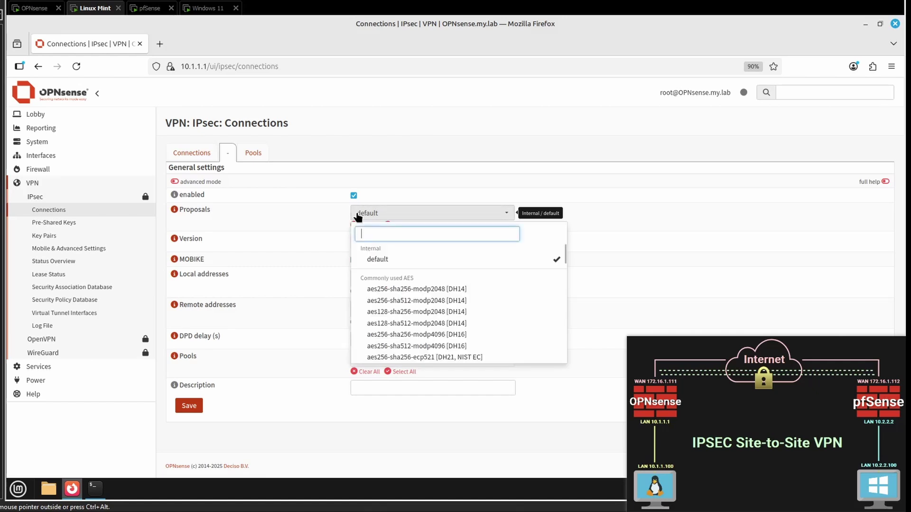
pyautogui.click(559, 259)
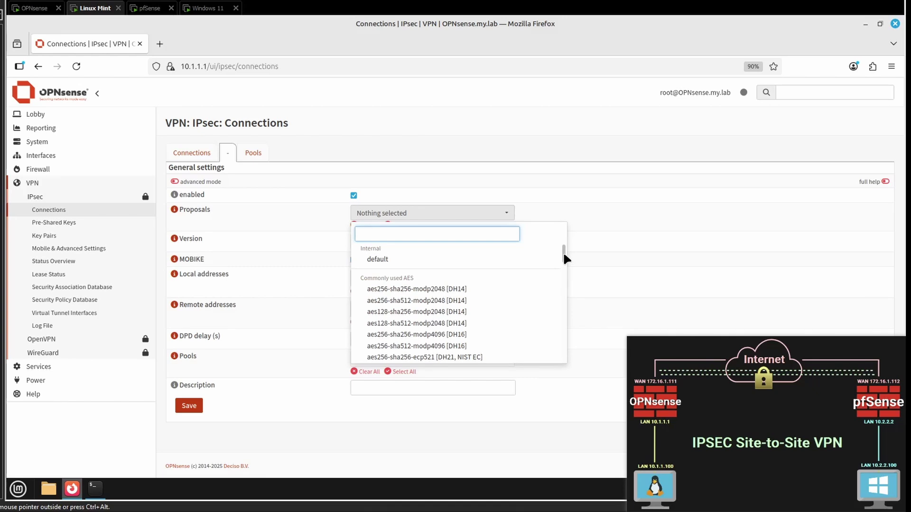
pyautogui.write('aes')
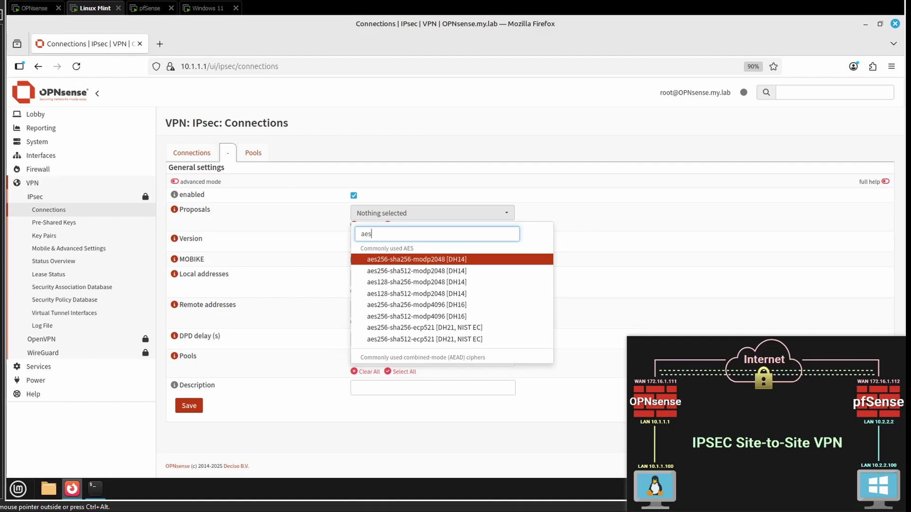
pyautogui.write('256')
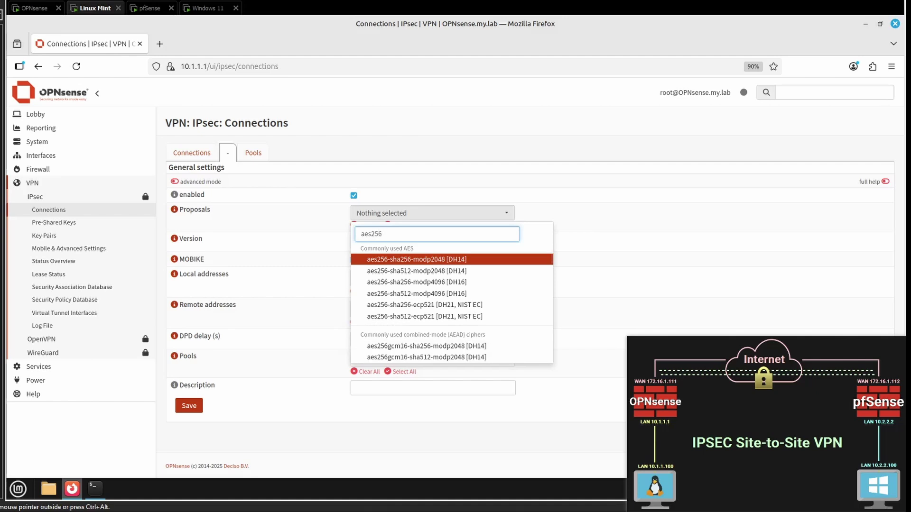
pyautogui.write('gcm')
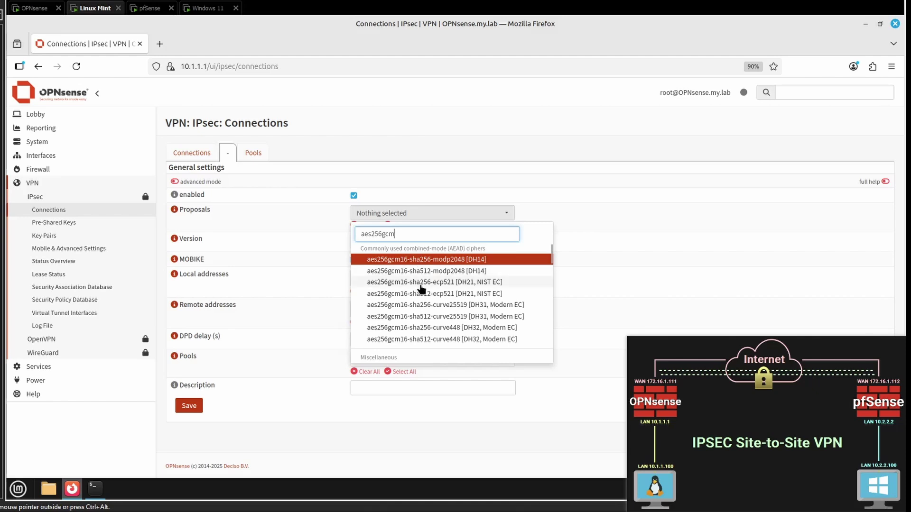
pyautogui.click(461, 283)
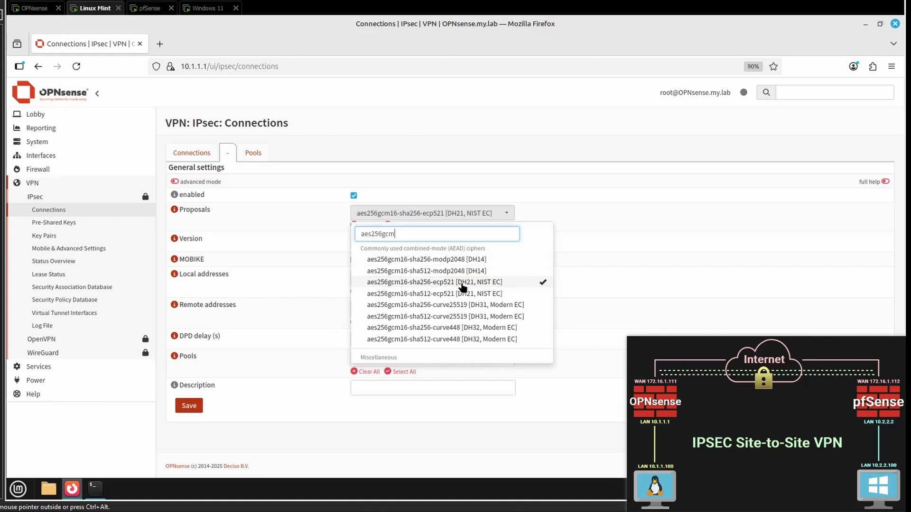
pyautogui.click(318, 245)
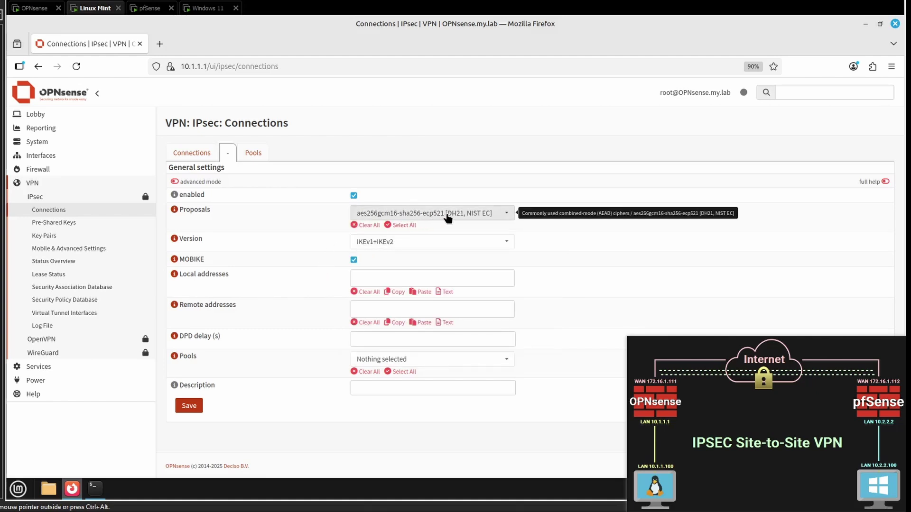
# Step: Set the connection version to IKEv2 and turn off MOBIKE
pyautogui.click(407, 245)
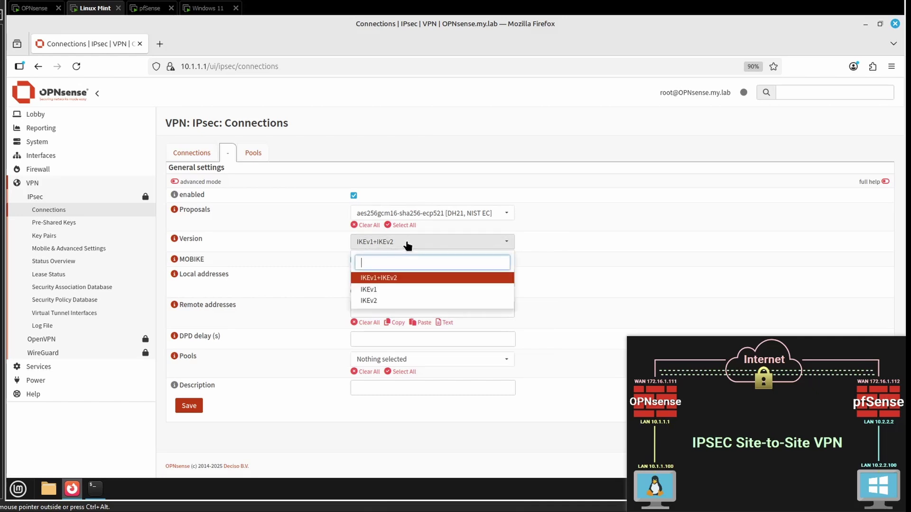
pyautogui.click(375, 301)
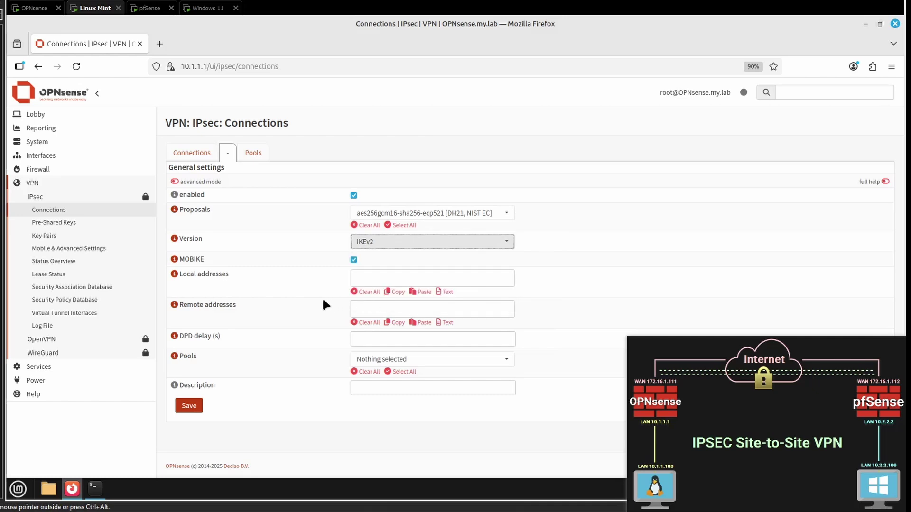
pyautogui.click(353, 260)
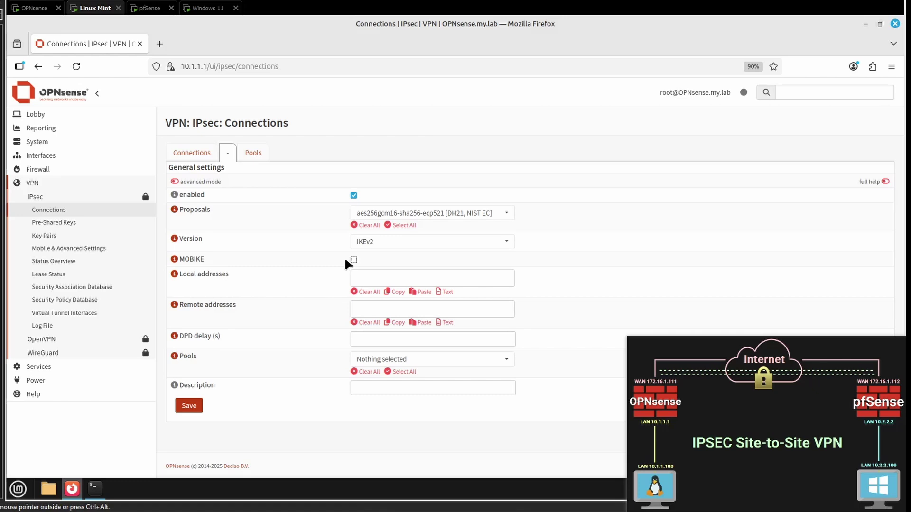
# Step: Enter local 172.16.1.111, remote 172.16.1.112, DPD delay 30 and description p1-to-pfsense
pyautogui.click(361, 279)
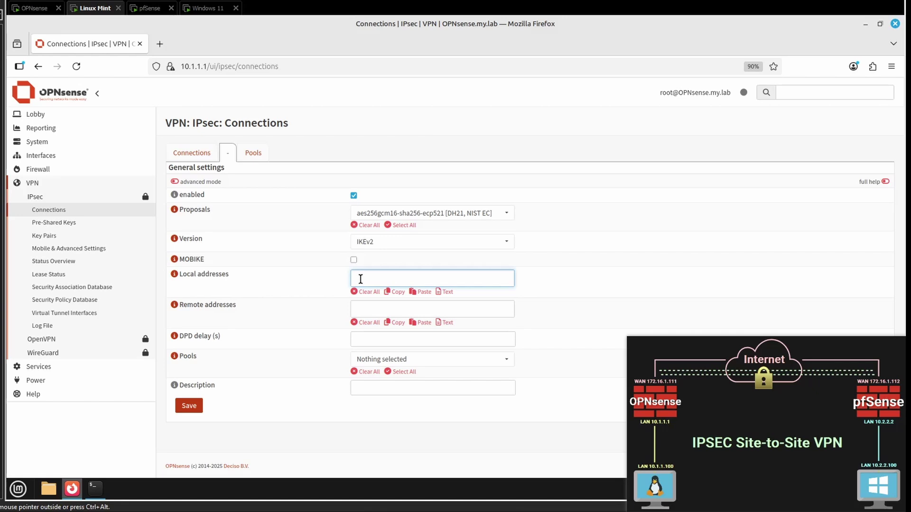
pyautogui.write('172.16.1.111')
pyautogui.press('Tab')
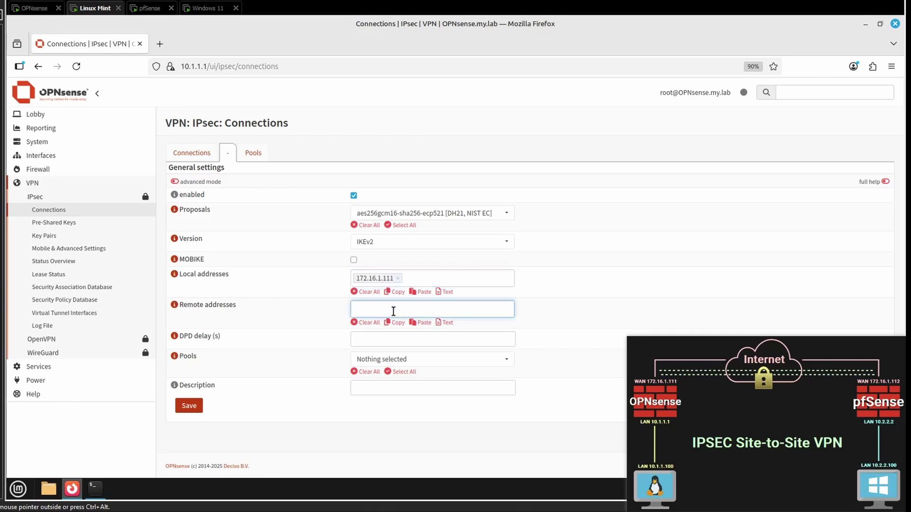
pyautogui.write('172.16.1.112')
pyautogui.click(370, 340)
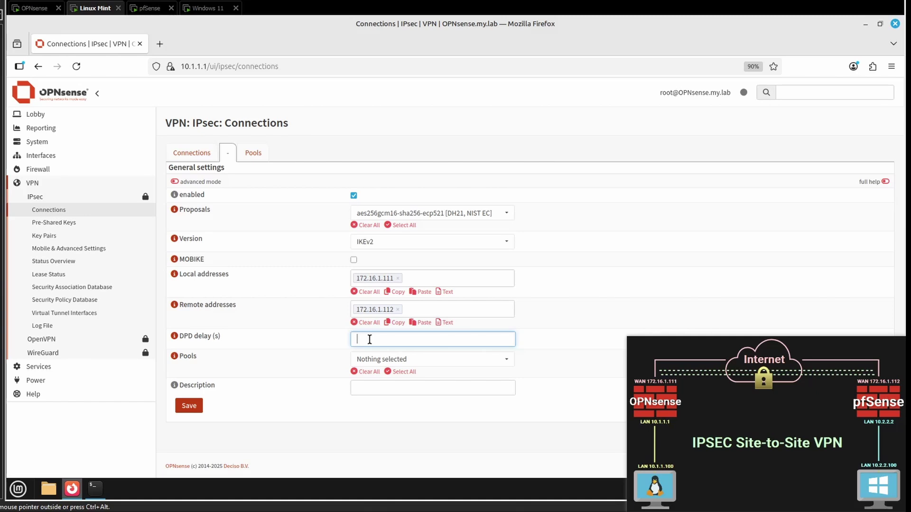
pyautogui.write('30')
pyautogui.click(357, 386)
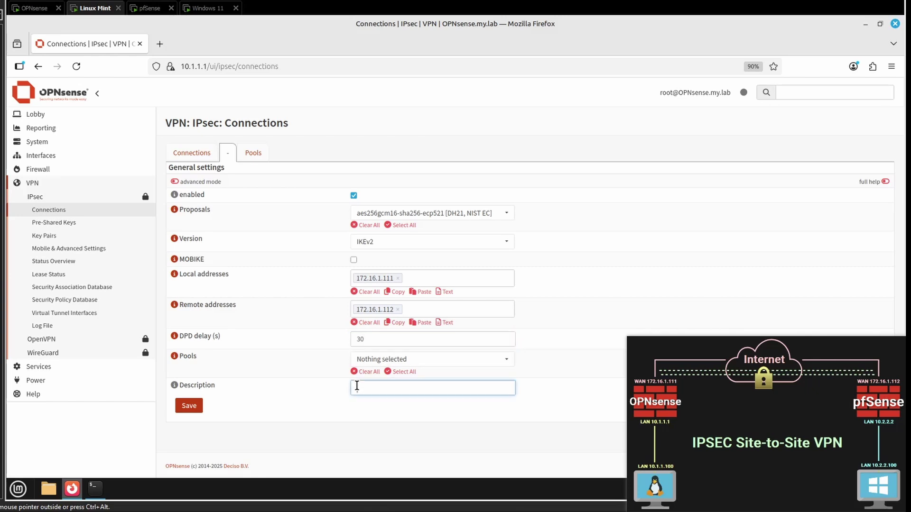
pyautogui.write('p1-to-pfsense')
# Step: Save p1-to-pfsense and add a Pre-Shared Key local authentication entry
pyautogui.click(195, 406)
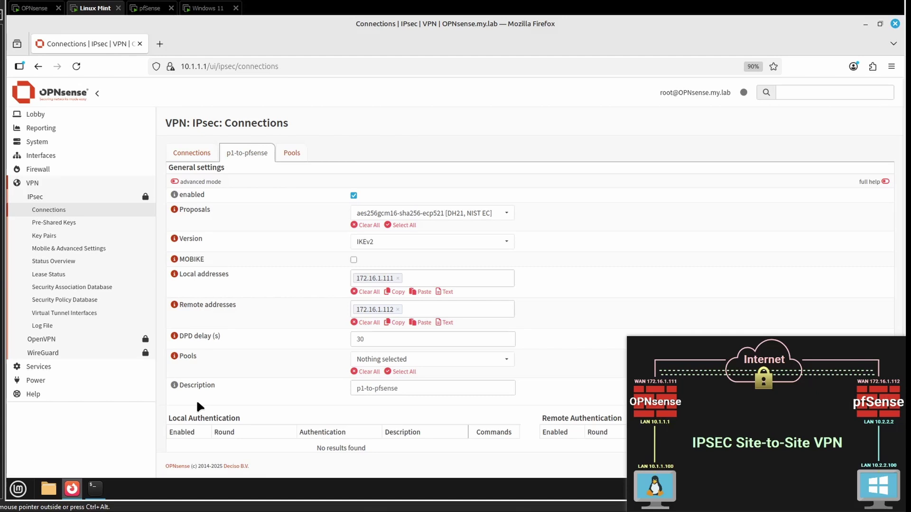
pyautogui.scroll(-3, 199, 407)
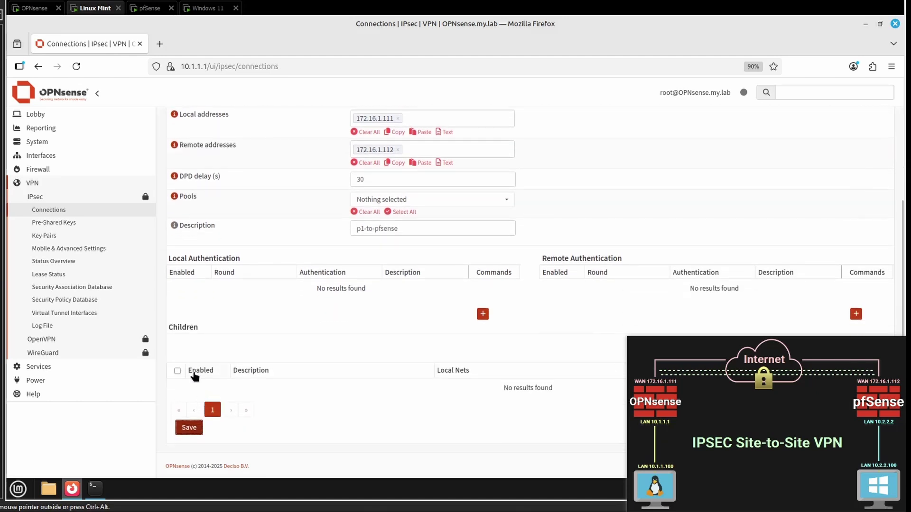
pyautogui.click(482, 315)
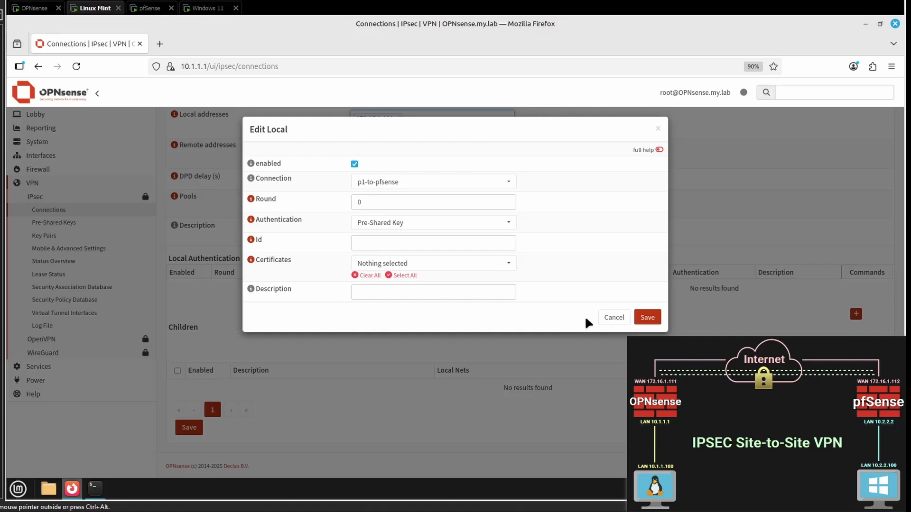
pyautogui.click(647, 317)
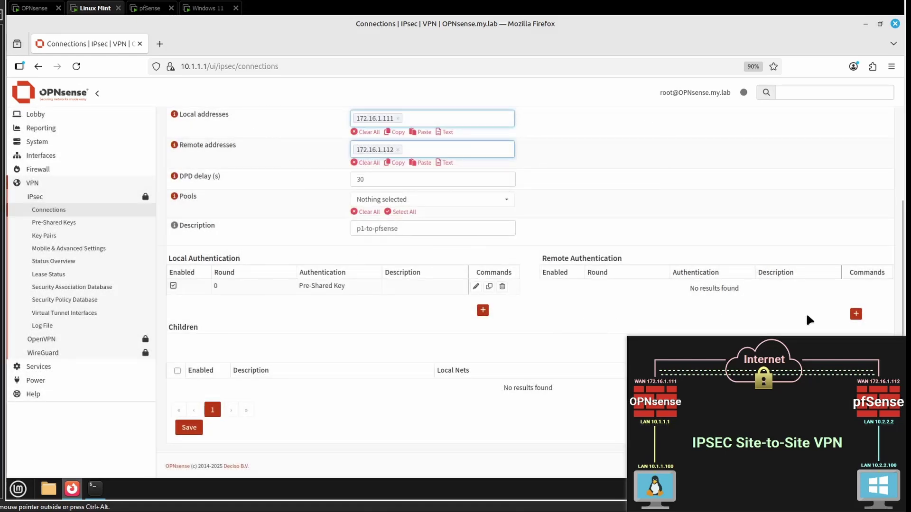
# Step: Add a remote authentication entry using Pre-Shared Key to p1-to-pfsense
pyautogui.click(856, 314)
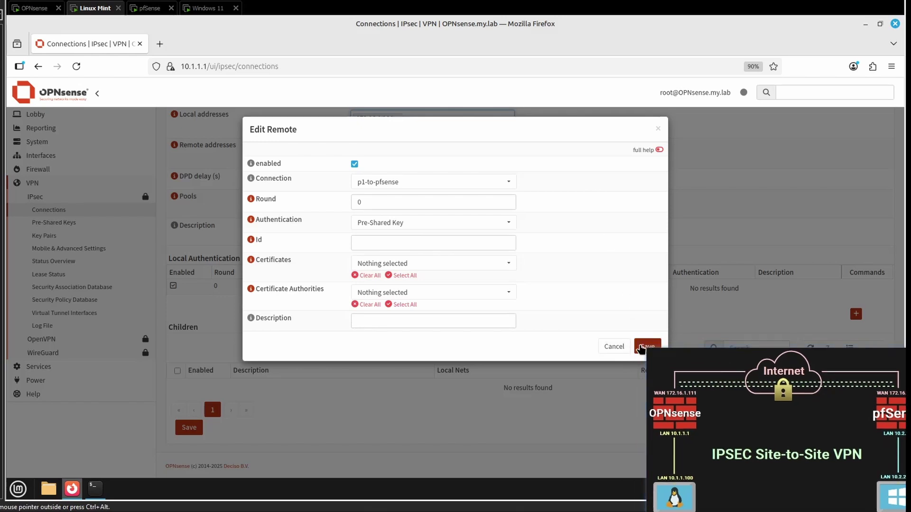
pyautogui.click(648, 346)
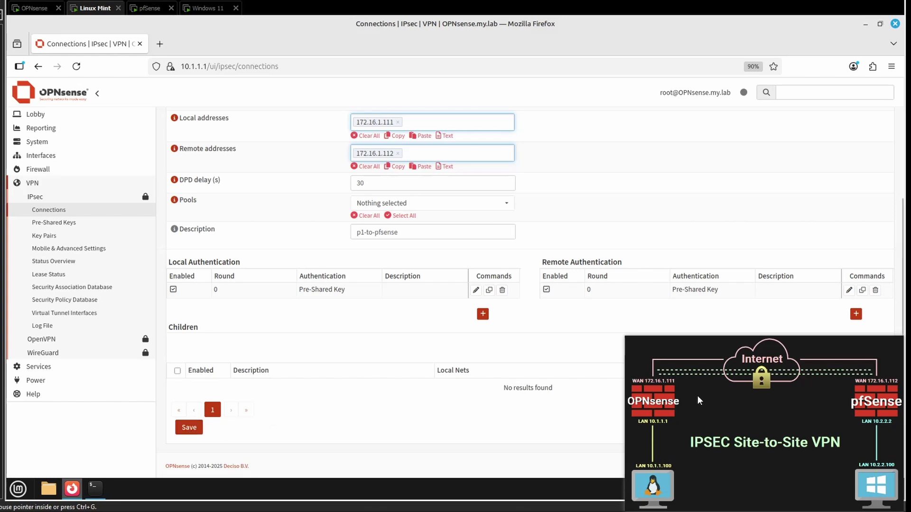
# Step: Add a child tunnel with aes256gcm16-ecp521 as its only ESP proposal, removing default
pyautogui.moveTo(697, 396); pyautogui.dragTo(699, 58)
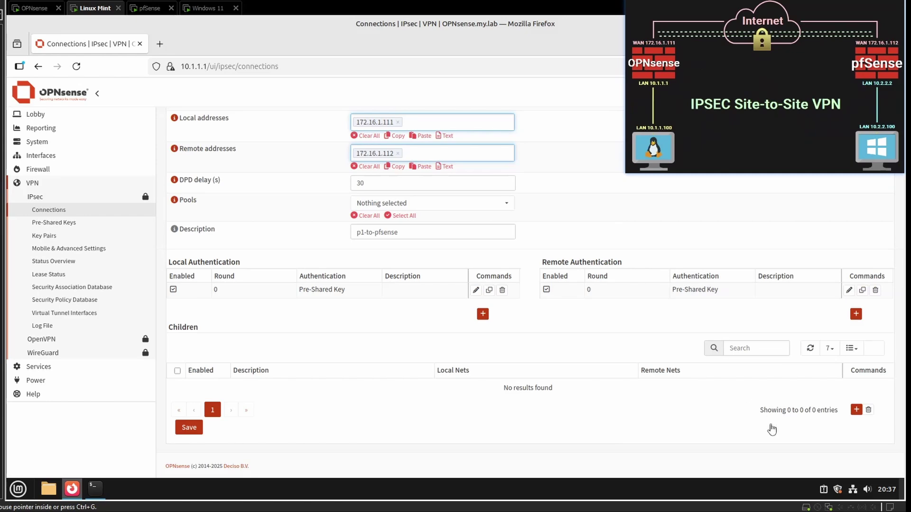
pyautogui.click(856, 410)
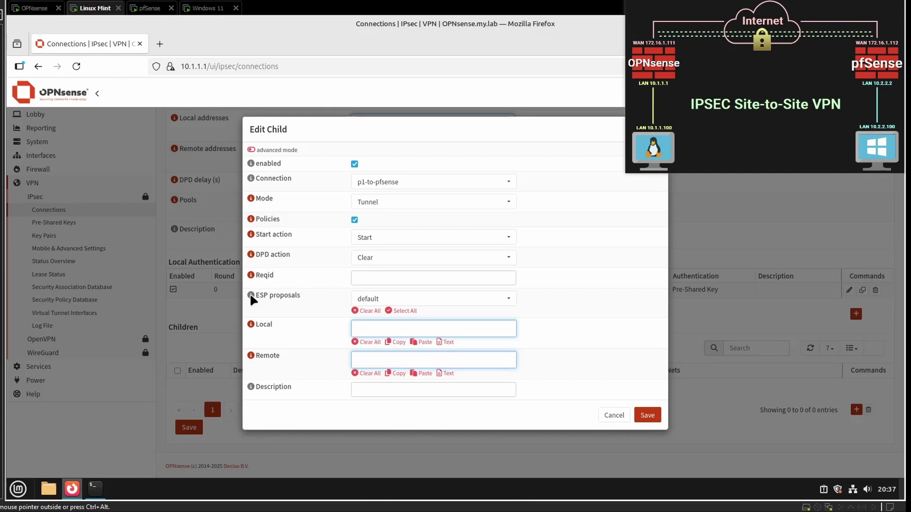
pyautogui.click(510, 303)
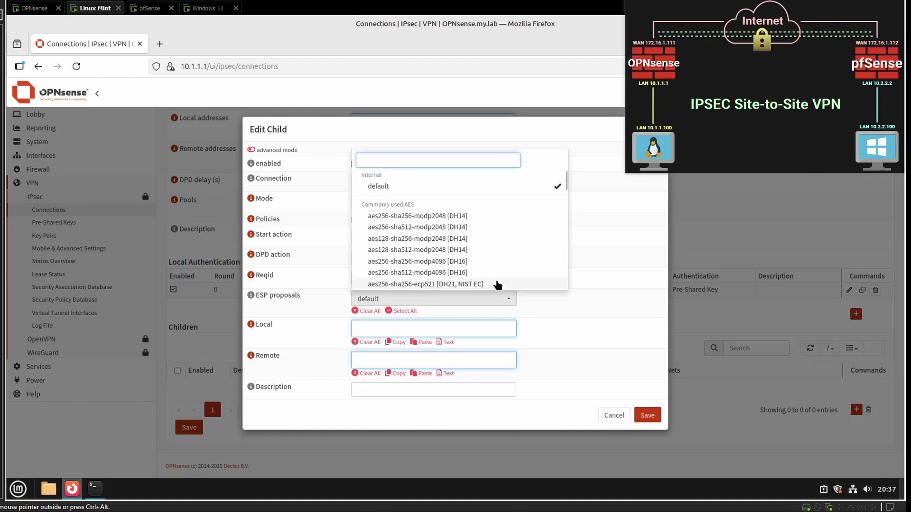
pyautogui.write('aes')
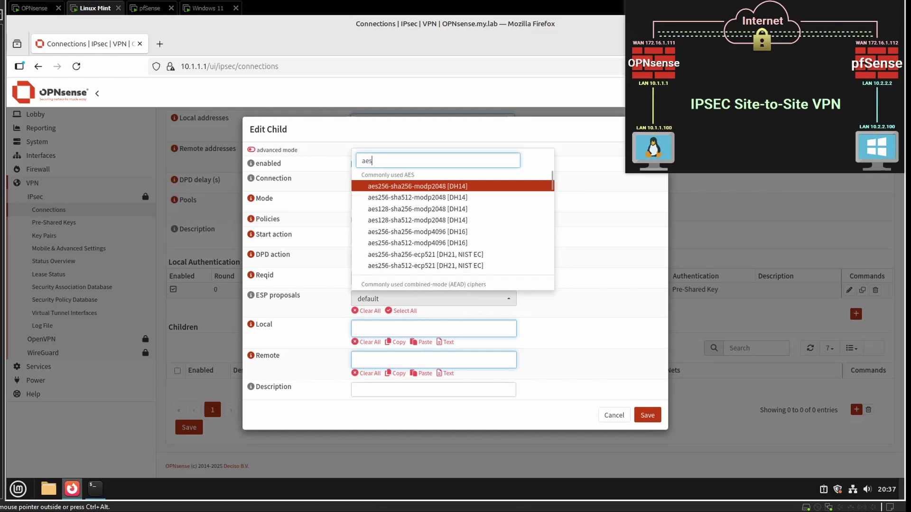
pyautogui.write('256')
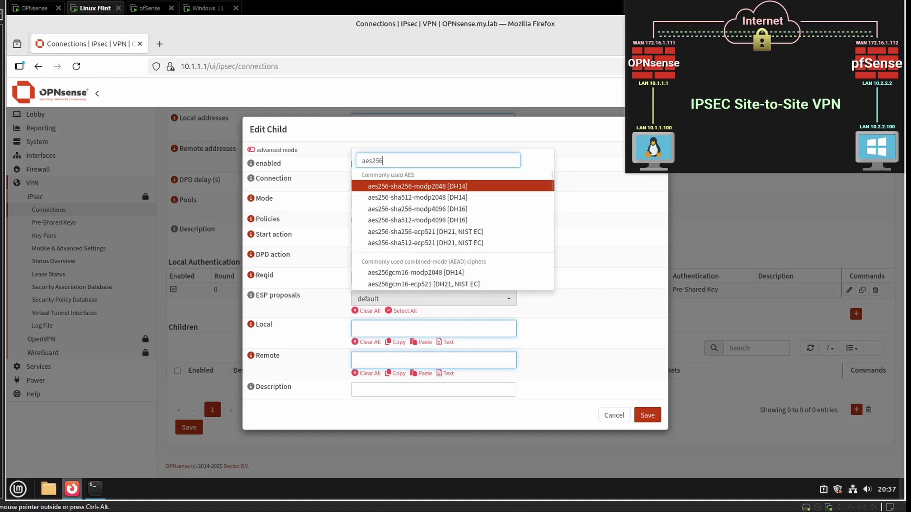
pyautogui.write('gcm')
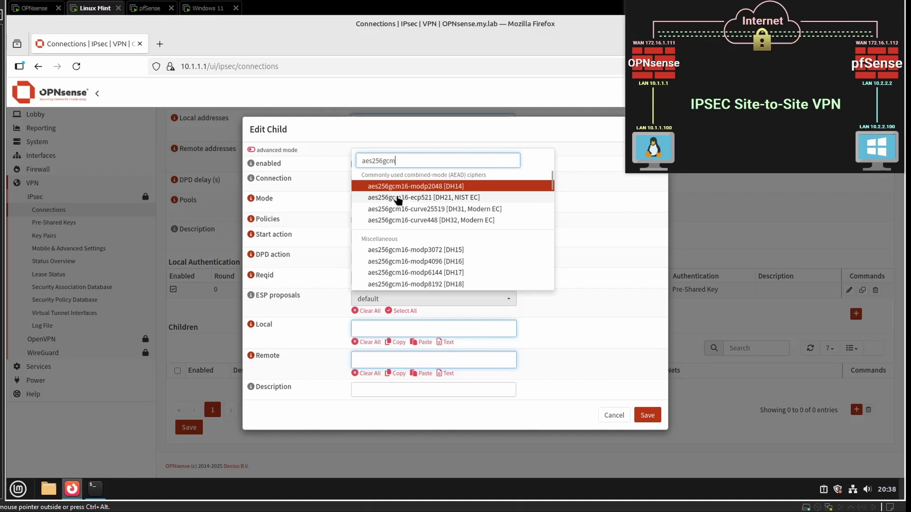
pyautogui.click(418, 202)
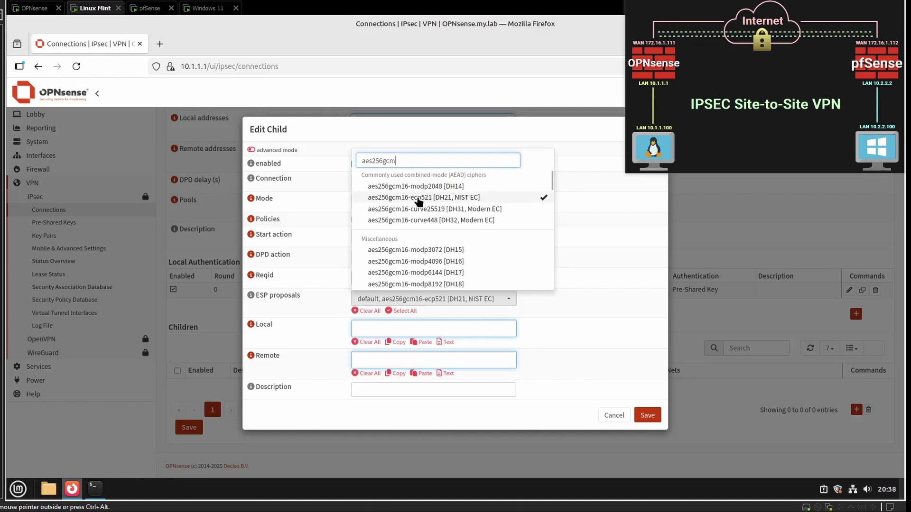
pyautogui.click(602, 247)
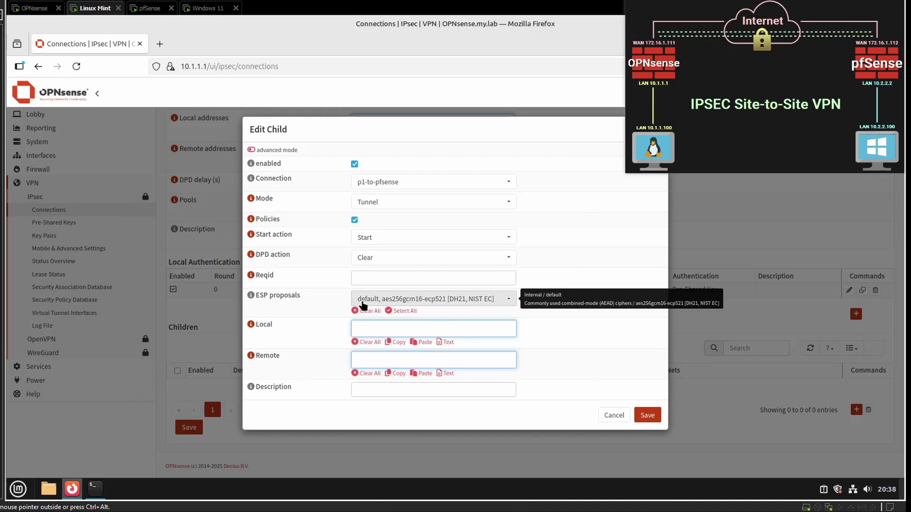
pyautogui.click(378, 299)
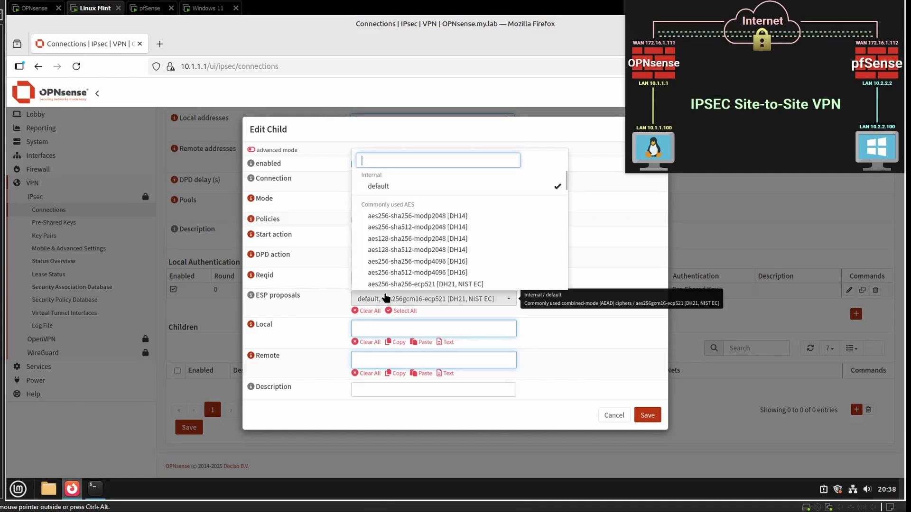
pyautogui.click(558, 188)
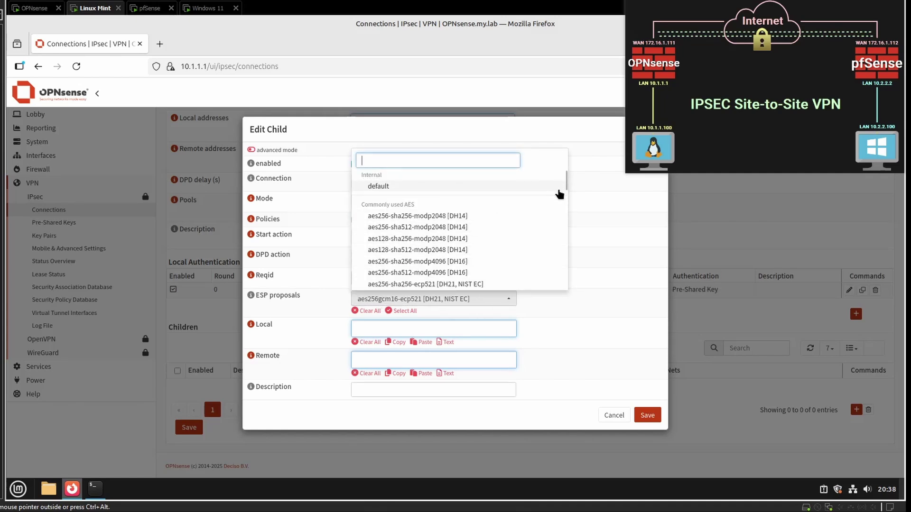
pyautogui.click(580, 221)
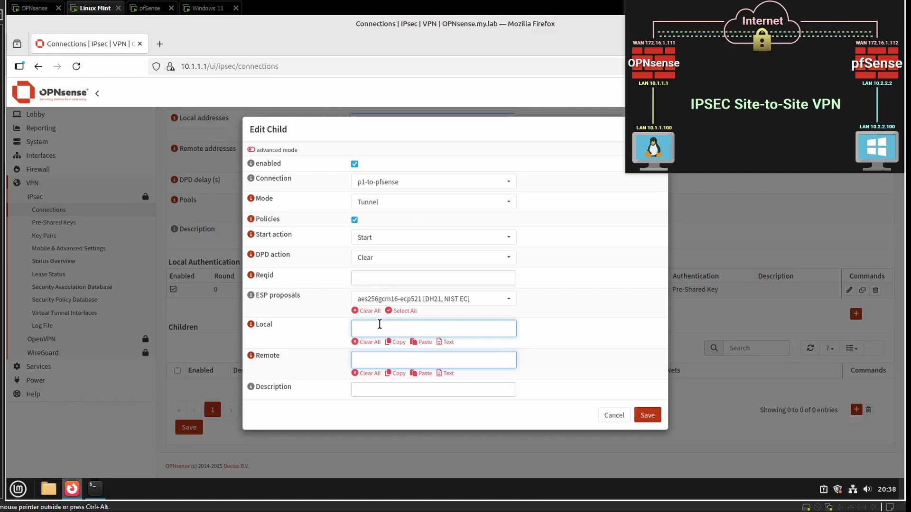
# Step: Create child p2-to-pfsense with local network 10.1.1.0/24 and remote network 10.2.2.0/24
pyautogui.write('10.1.1')
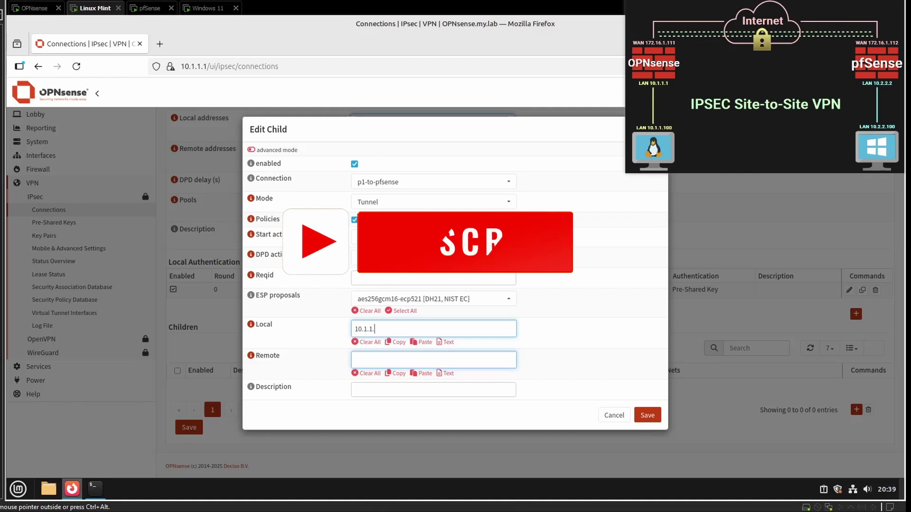
pyautogui.write('.0/')
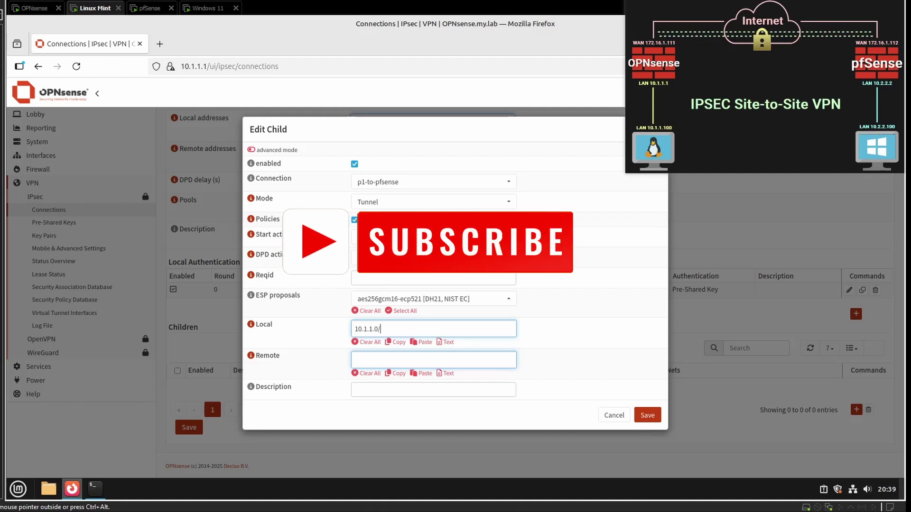
pyautogui.write('24')
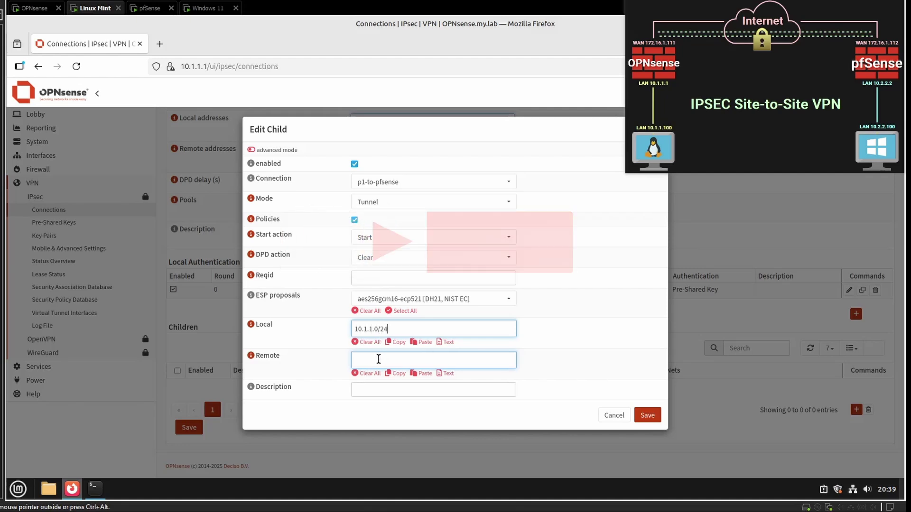
pyautogui.click(383, 355)
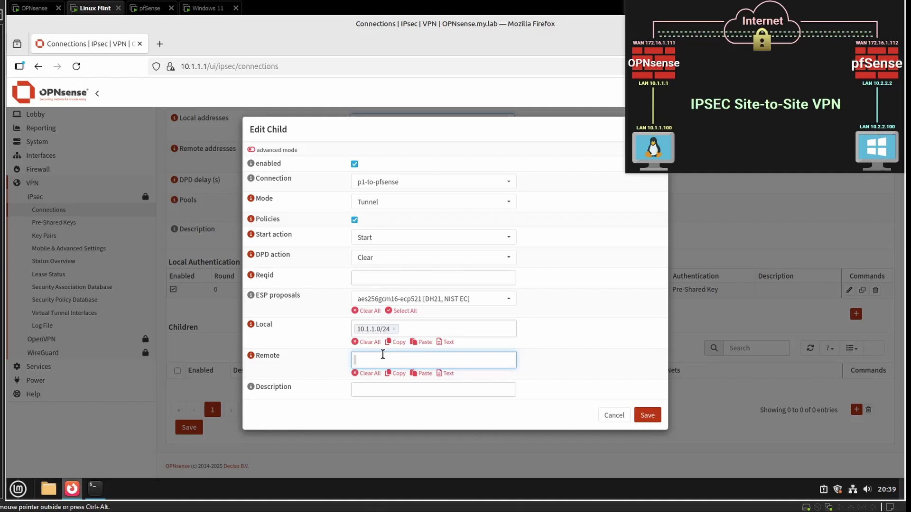
pyautogui.write('10.2.2.0/24')
pyautogui.click(382, 389)
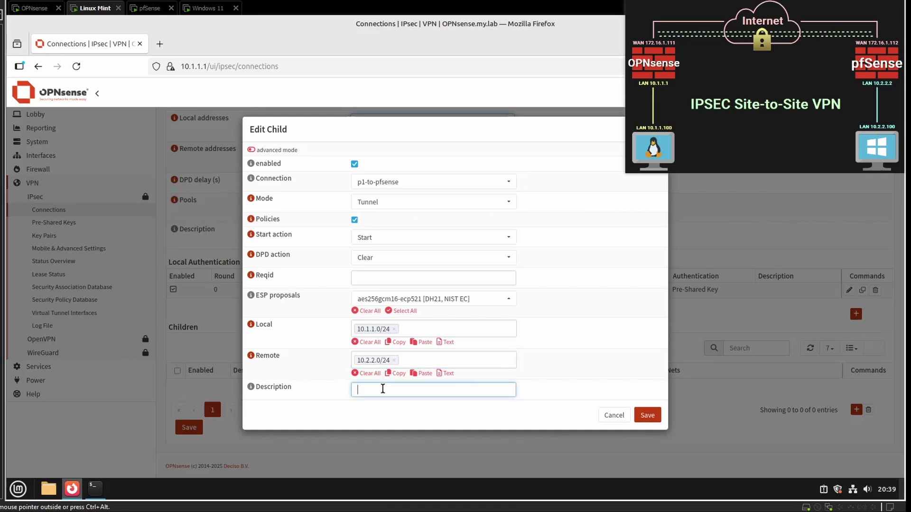
pyautogui.write('p2-to-pfsense')
pyautogui.click(648, 417)
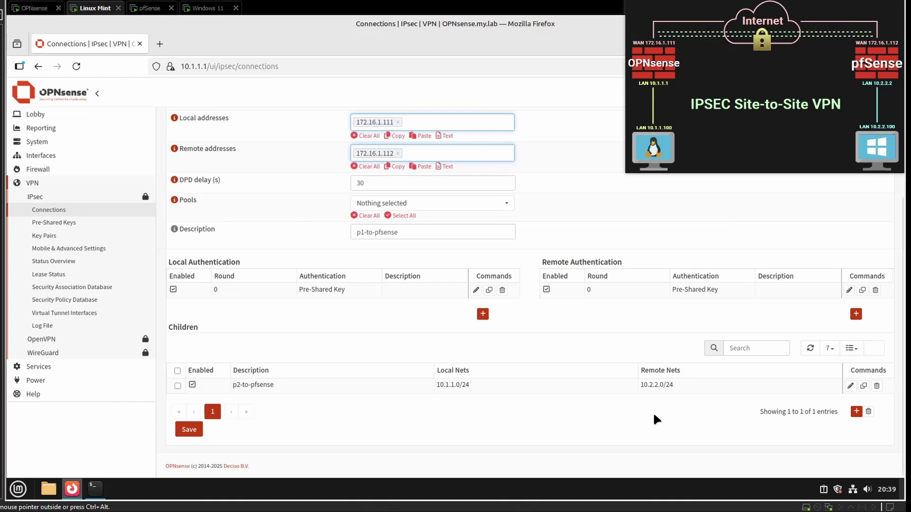
# Step: Save the p1-to-pfsense connection and apply the IPsec configuration with IPsec enabled
pyautogui.click(188, 431)
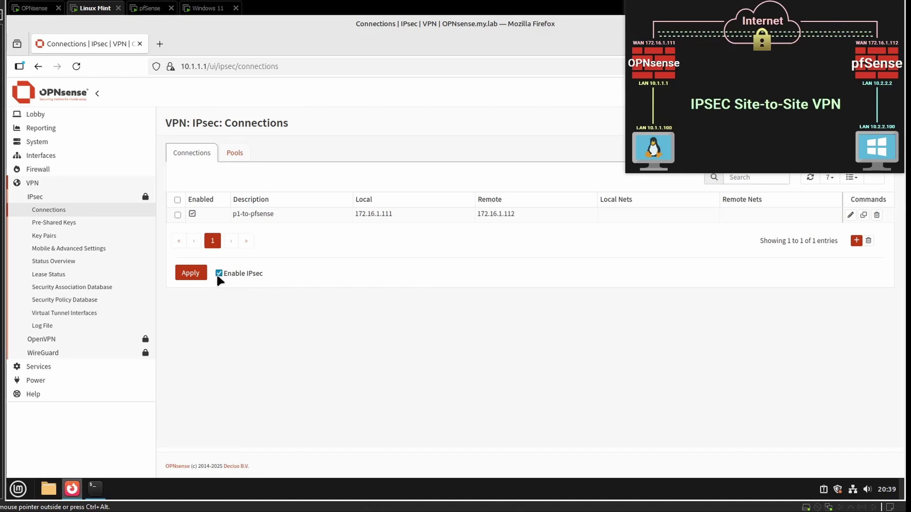
pyautogui.click(190, 273)
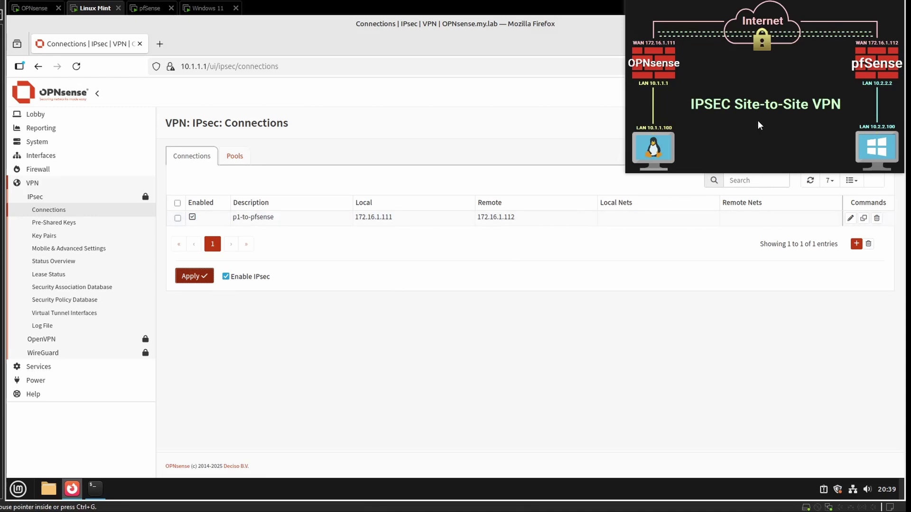
pyautogui.moveTo(758, 119)
pyautogui.mouseDown()
pyautogui.moveTo(634, 119)
pyautogui.moveTo(756, 126)
pyautogui.moveTo(760, 119)
pyautogui.mouseUp()
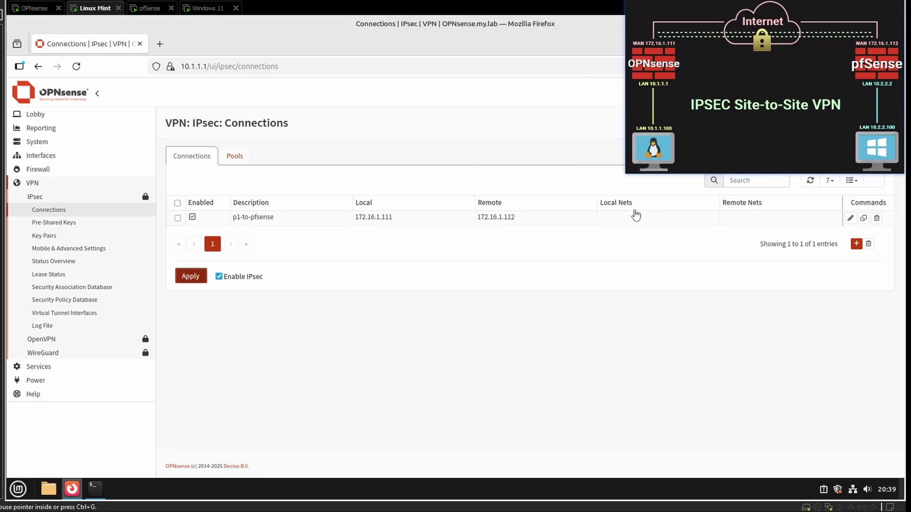
pyautogui.click(528, 294)
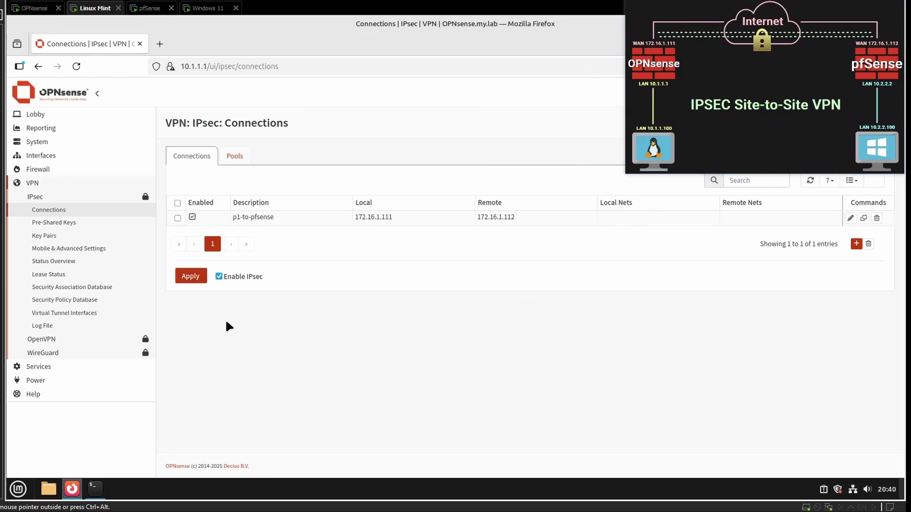
pyautogui.click(49, 187)
pyautogui.click(41, 172)
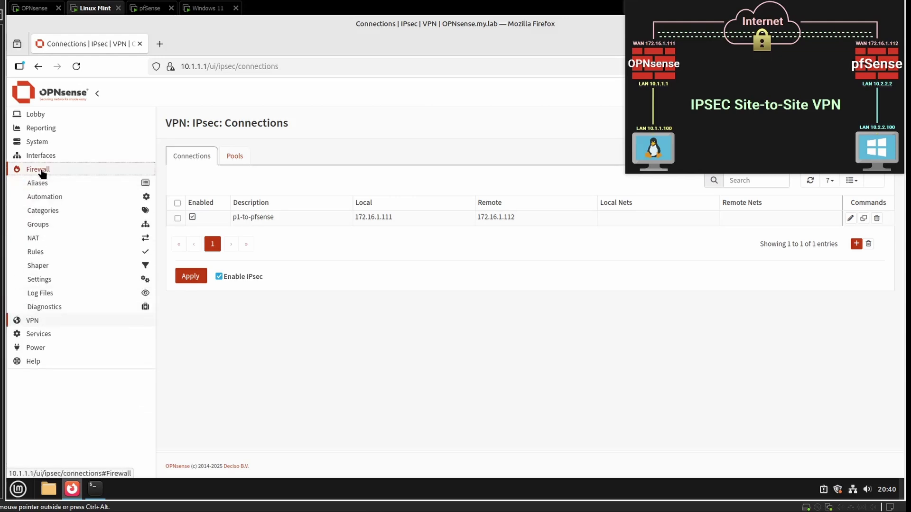
# Step: Add a pass rule on the IPsec interface allowing any IPv4 traffic from any source to any destination
pyautogui.click(39, 253)
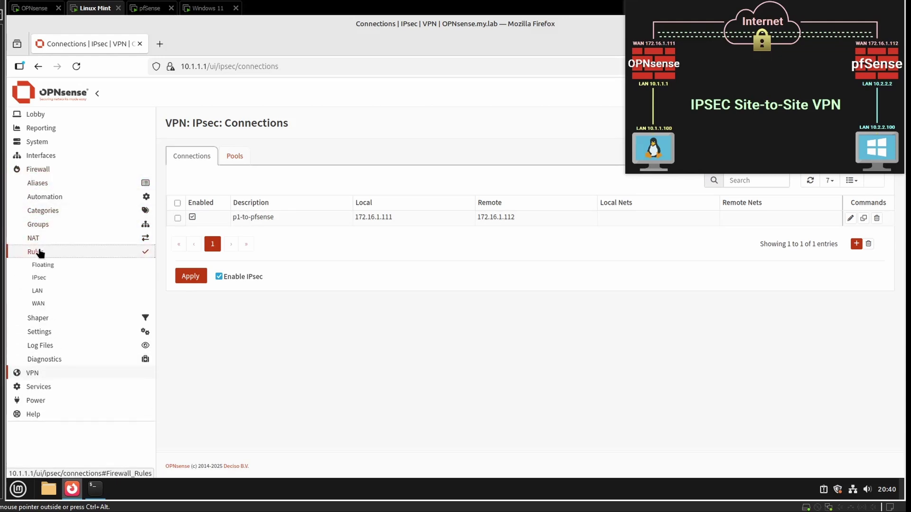
pyautogui.click(39, 279)
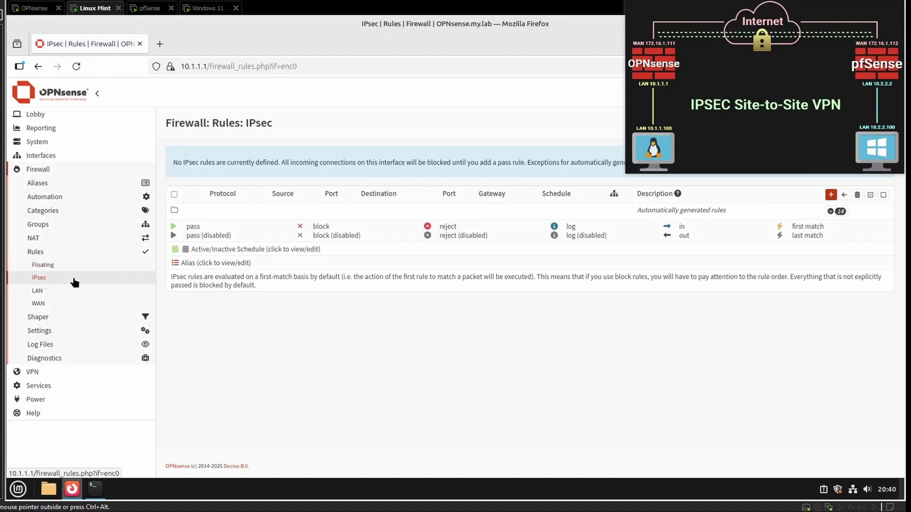
pyautogui.click(831, 195)
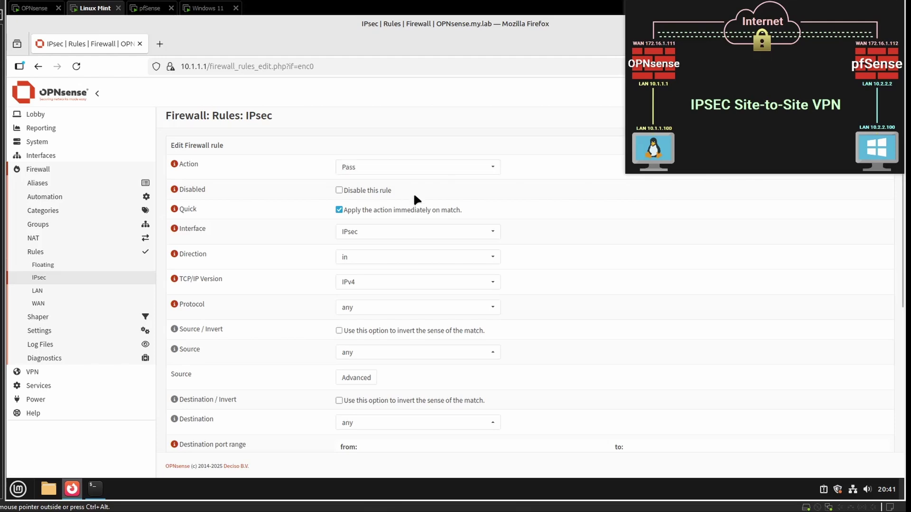
pyautogui.scroll(-5, 509, 302)
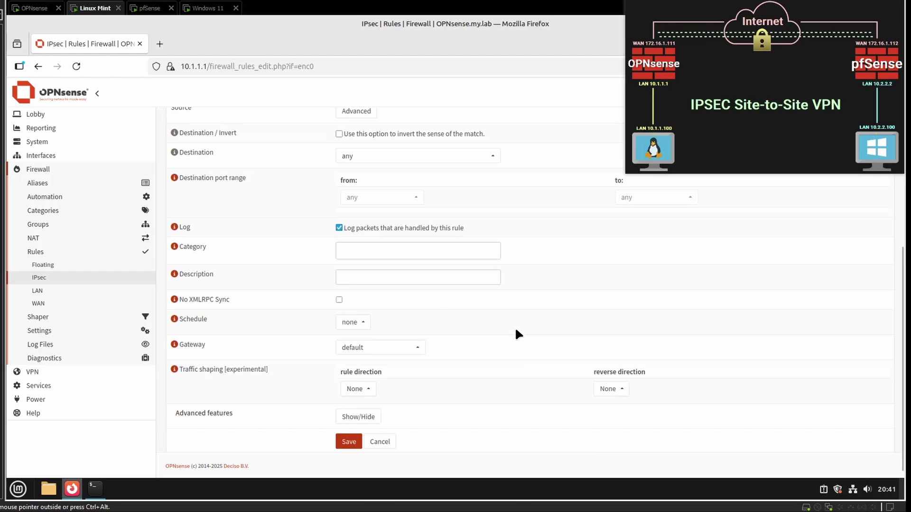
pyautogui.click(349, 442)
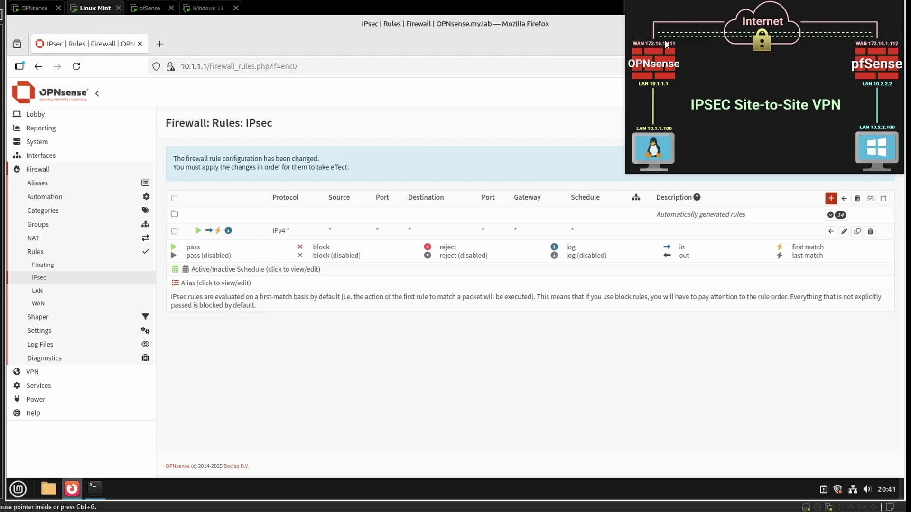
# Step: Add a WAN pass rule for protocol ESP
pyautogui.click(39, 304)
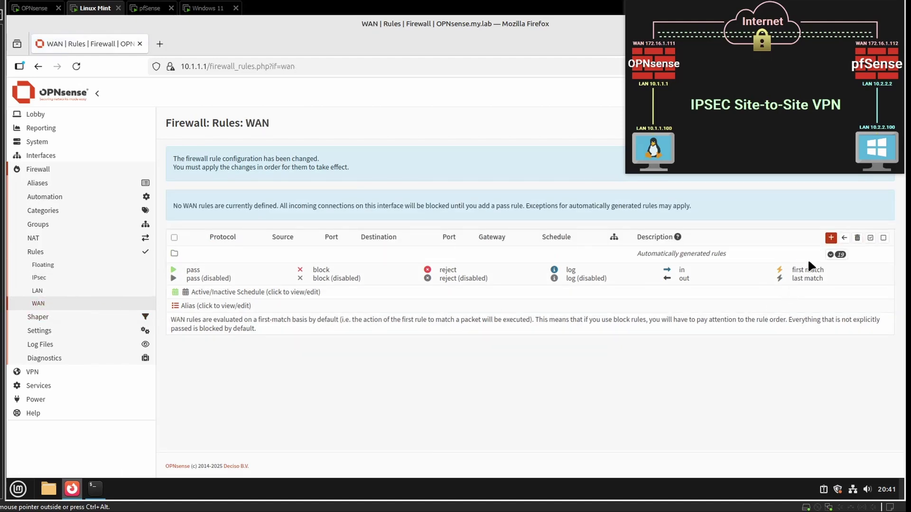
pyautogui.click(830, 238)
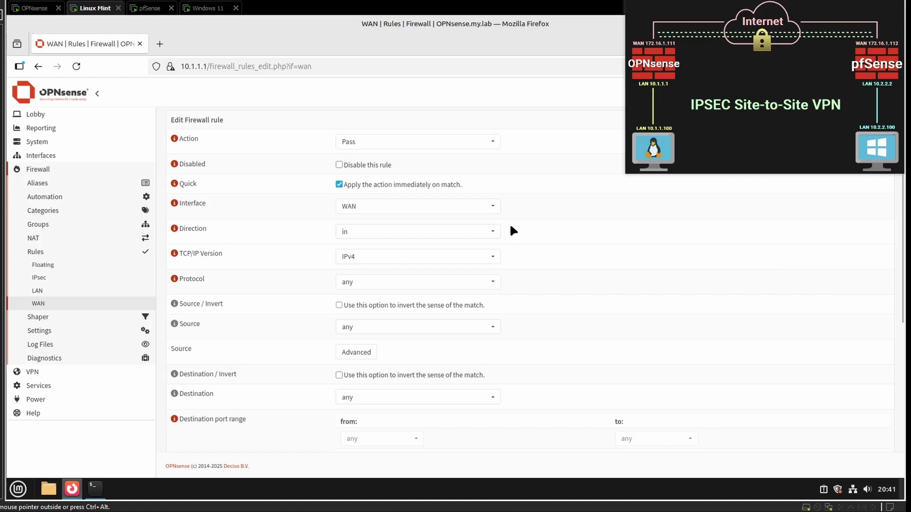
pyautogui.click(401, 283)
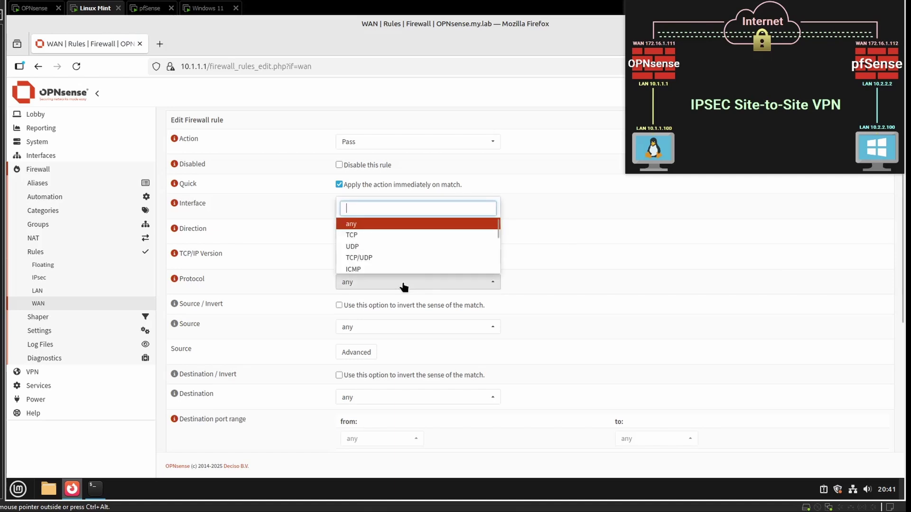
pyautogui.write('esp')
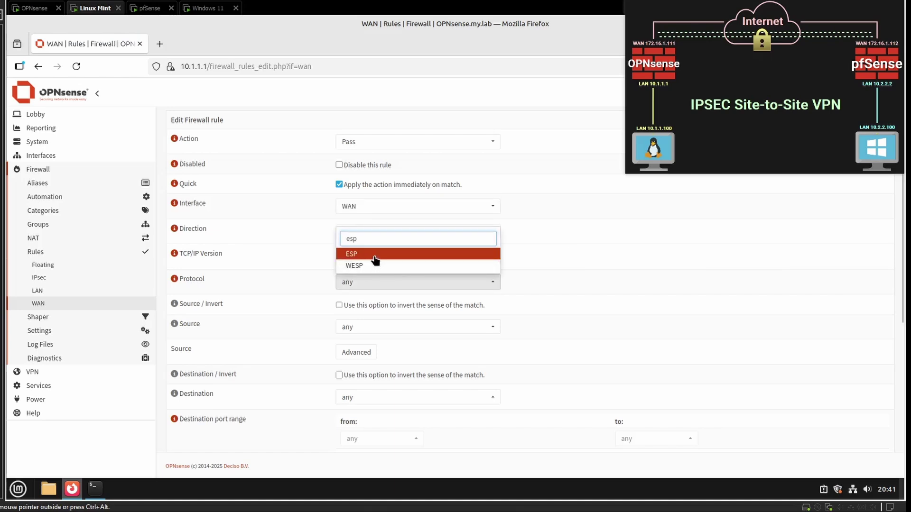
pyautogui.press('Return')
pyautogui.scroll(-5, 511, 326)
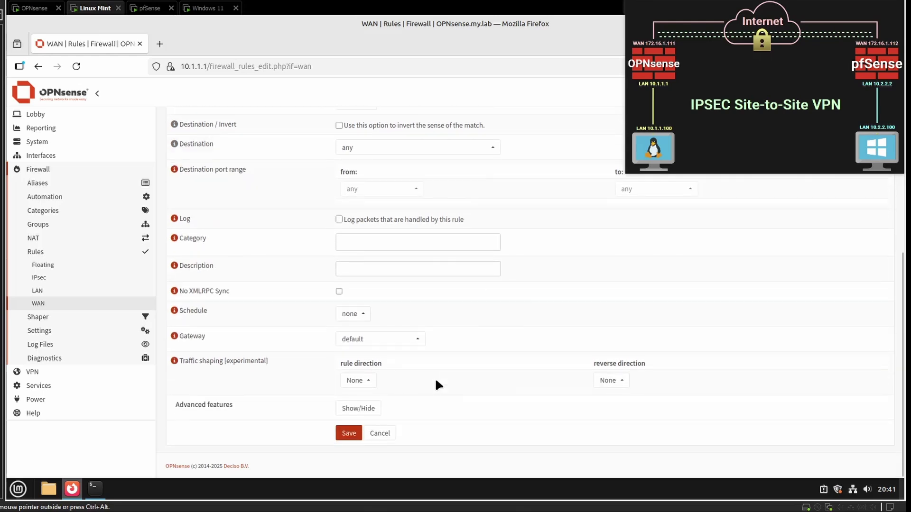
pyautogui.click(349, 431)
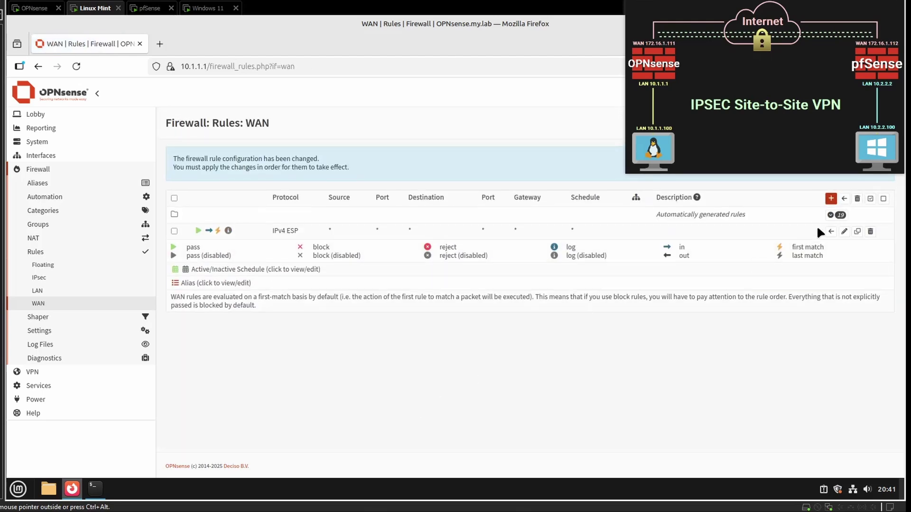
# Step: Add a WAN pass rule for UDP destination port IPsec NAT-T (4500)
pyautogui.click(830, 199)
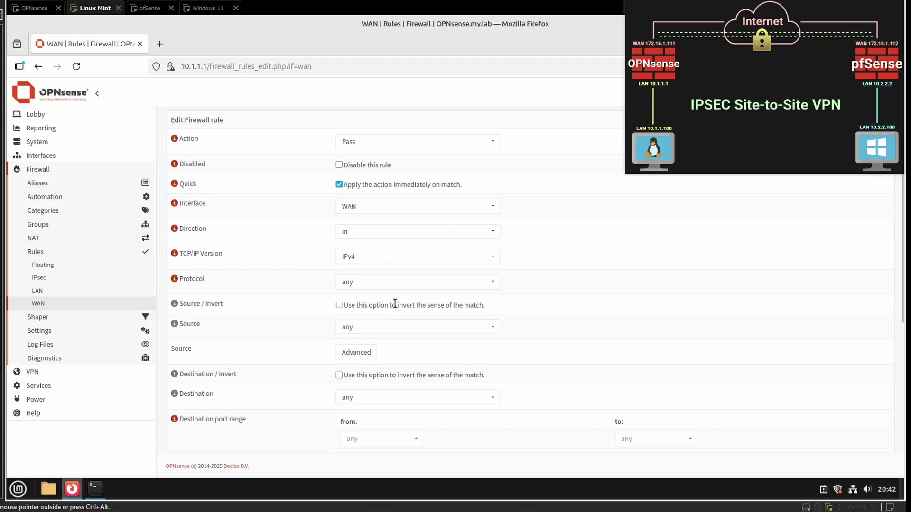
pyautogui.click(390, 283)
pyautogui.click(374, 247)
pyautogui.scroll(-3, 427, 285)
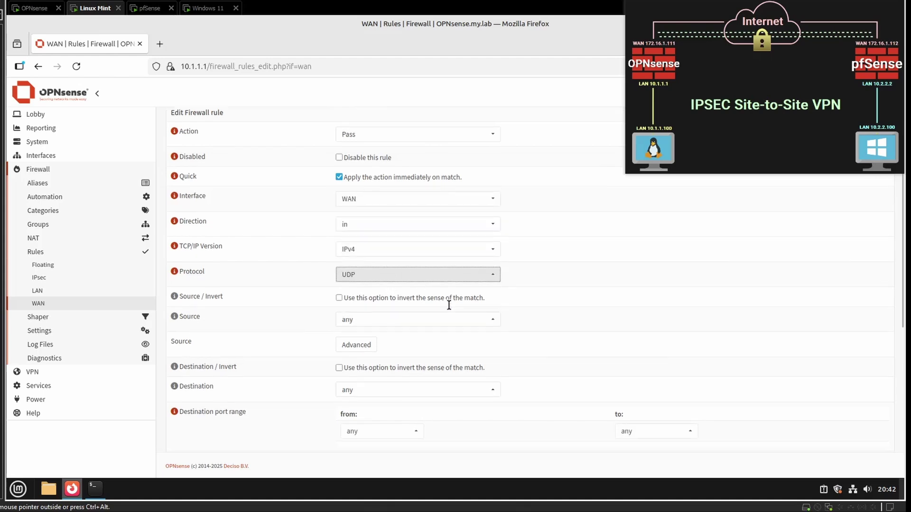
pyautogui.scroll(-3, 444, 306)
pyautogui.click(384, 308)
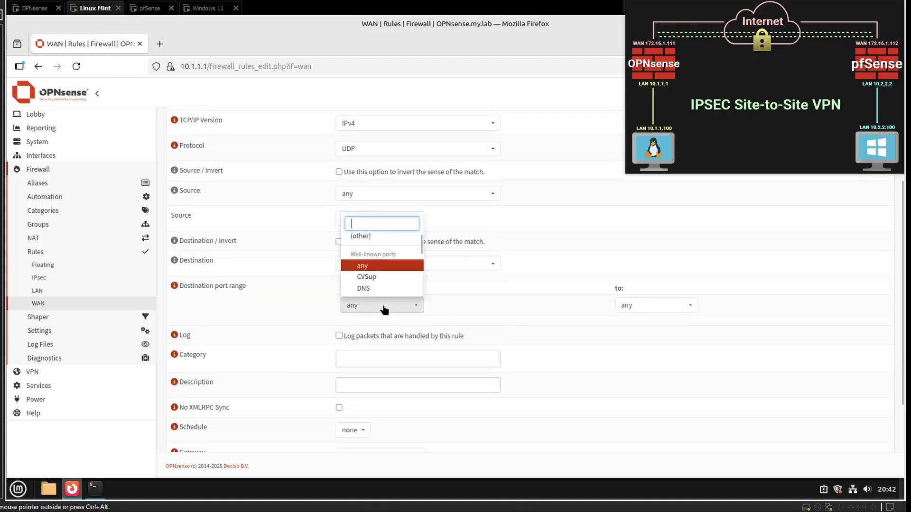
pyautogui.write('ipsec')
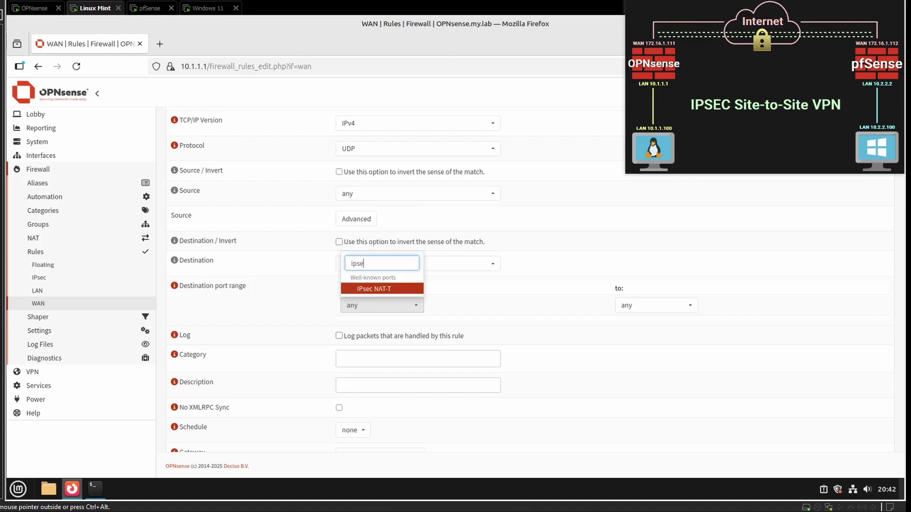
pyautogui.click(392, 290)
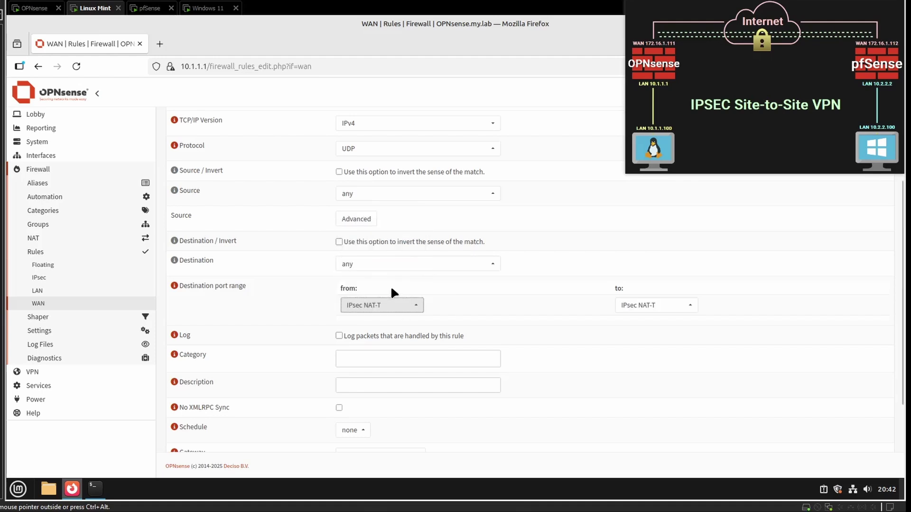
pyautogui.scroll(-5, 391, 285)
pyautogui.click(356, 429)
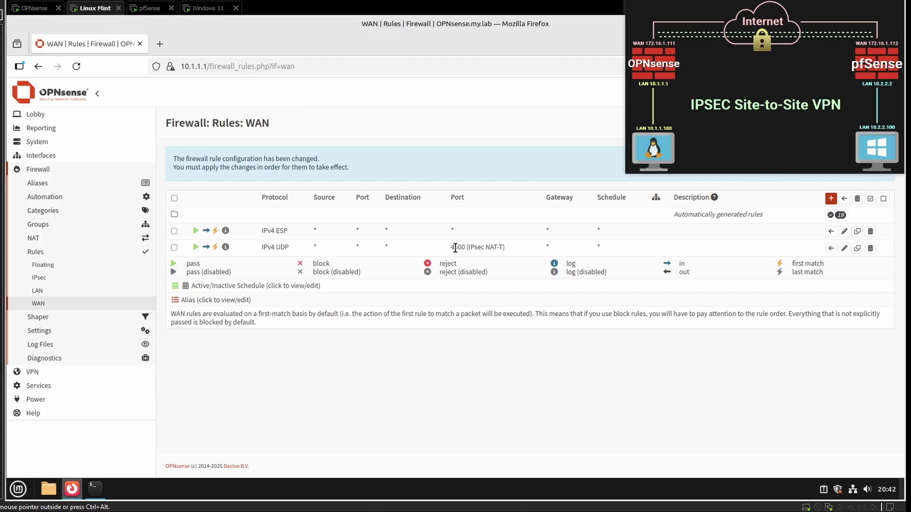
pyautogui.moveTo(452, 247); pyautogui.dragTo(472, 247)
pyautogui.click(554, 323)
# Step: Add a WAN pass rule for UDP port ISAKMP (500), then switch to the Windows 11 machine
pyautogui.click(829, 199)
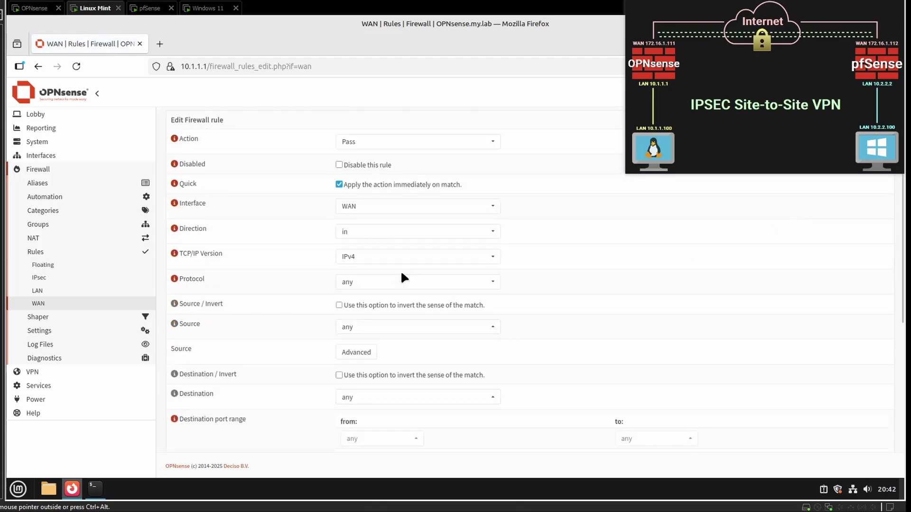
pyautogui.click(370, 284)
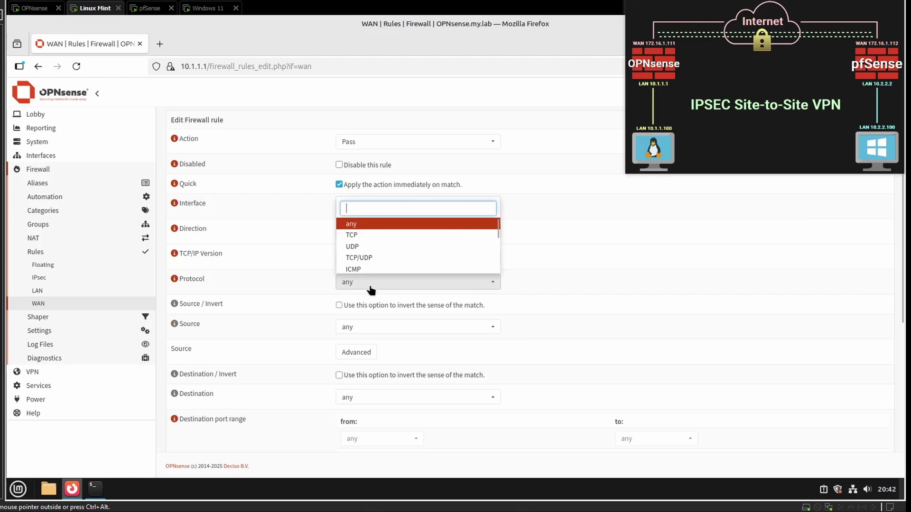
pyautogui.click(364, 247)
pyautogui.scroll(-5, 386, 343)
pyautogui.click(375, 242)
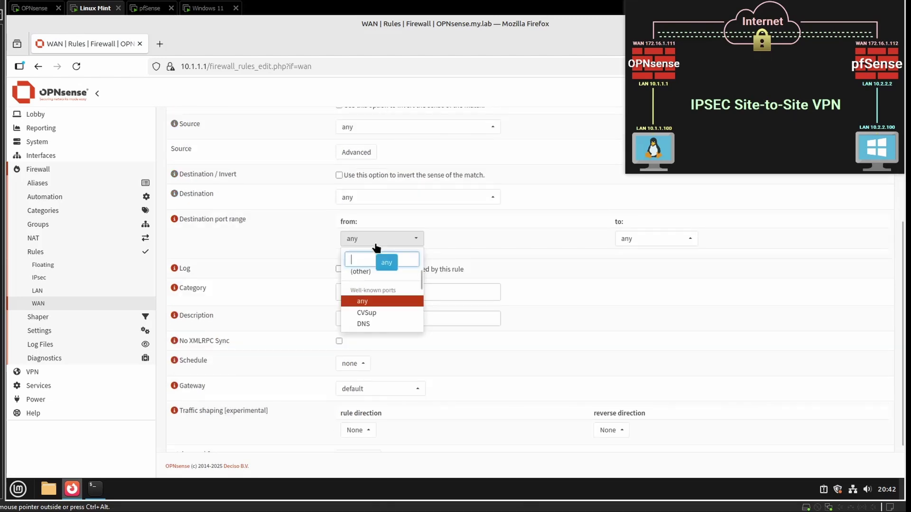
pyautogui.write('isak')
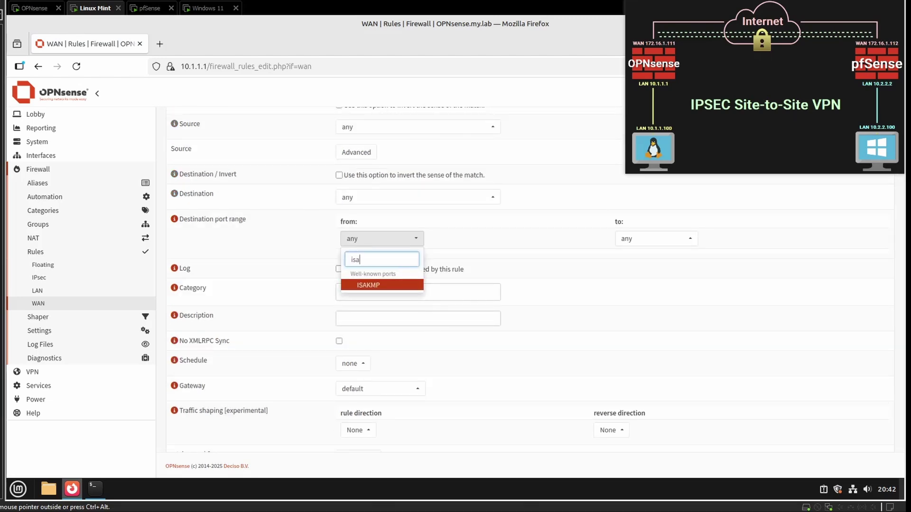
pyautogui.click(374, 287)
pyautogui.scroll(-2, 492, 334)
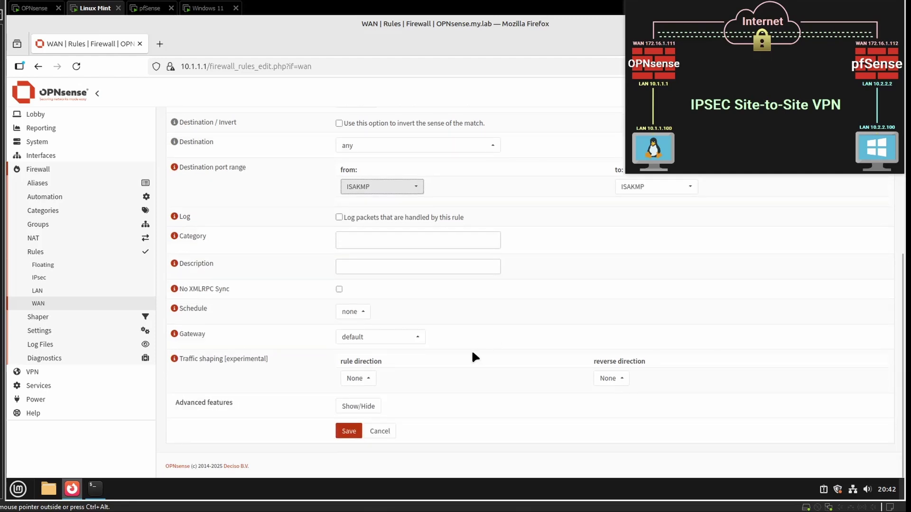
pyautogui.click(349, 432)
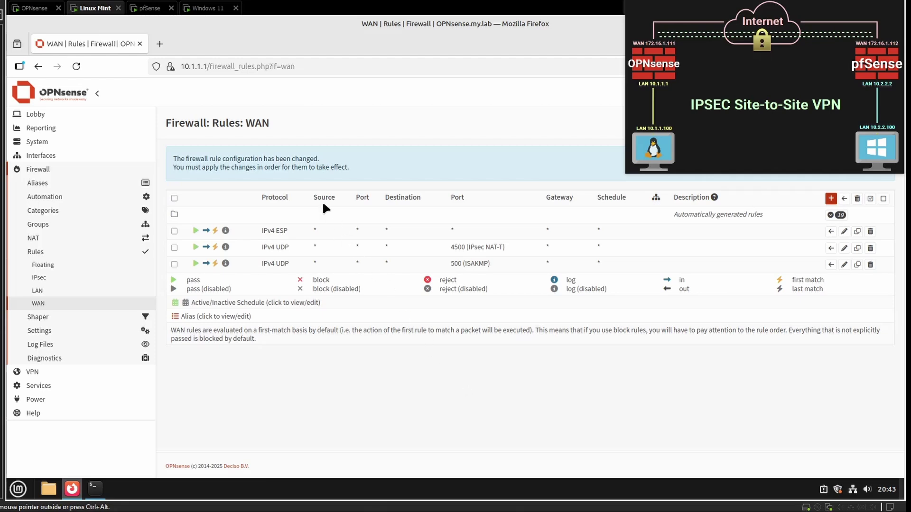
pyautogui.click(208, 8)
pyautogui.moveTo(547, 135); pyautogui.dragTo(489, 141)
# Step: Sign in to the pfSense web interface as admin with the account password
pyautogui.click(581, 140)
pyautogui.write('admin')
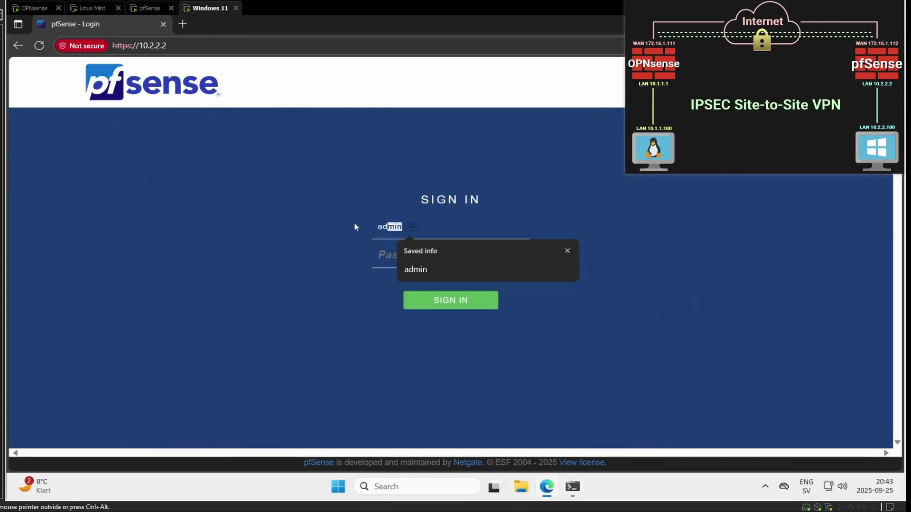
pyautogui.press('Tab')
pyautogui.write('*********')
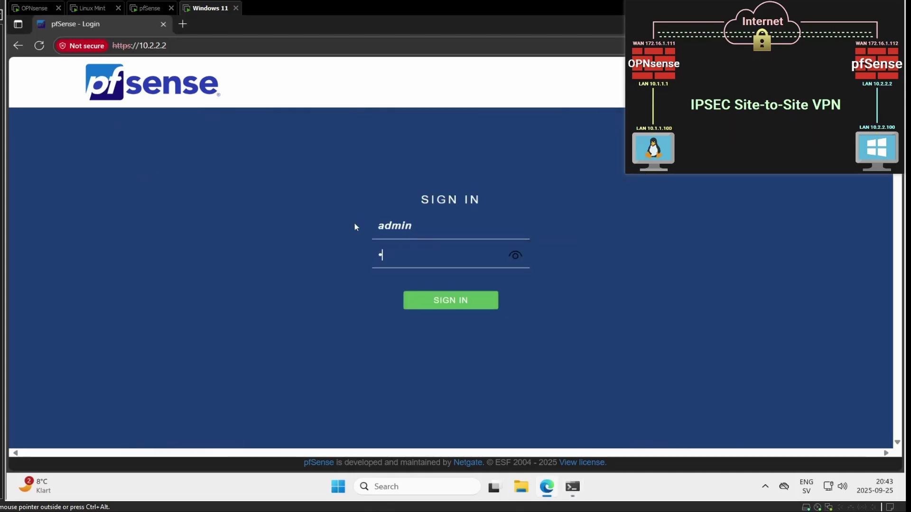
pyautogui.write('***')
pyautogui.press('Return')
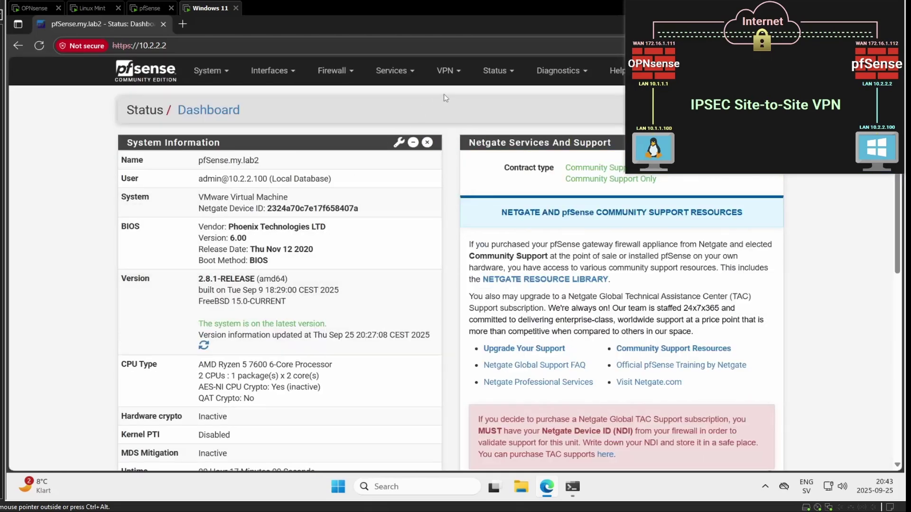
# Step: Go to VPN > IPsec tunnels and enter phase 1 description p1-to-opnsense
pyautogui.click(446, 72)
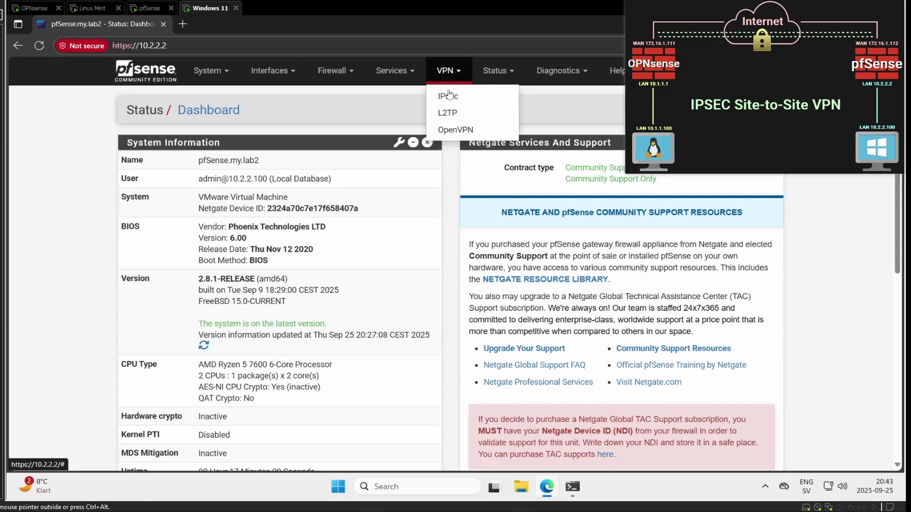
pyautogui.click(448, 98)
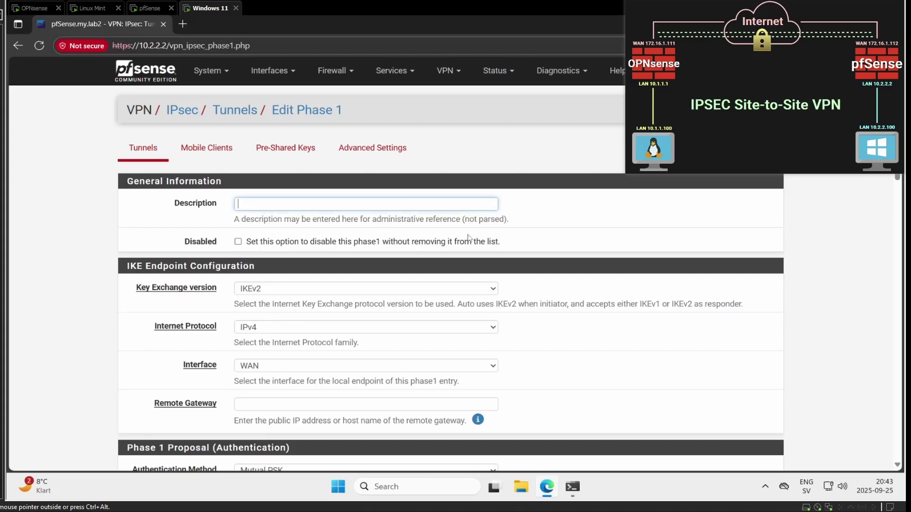
pyautogui.click(366, 204)
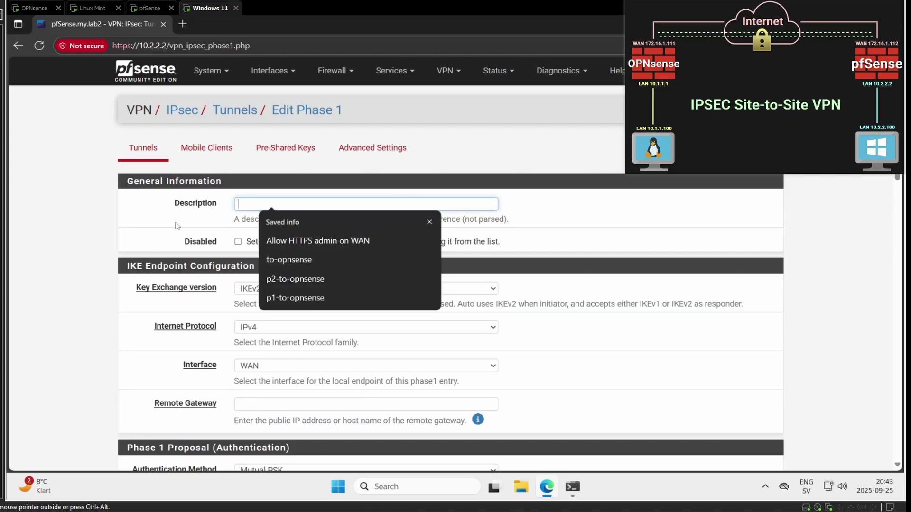
pyautogui.click(287, 299)
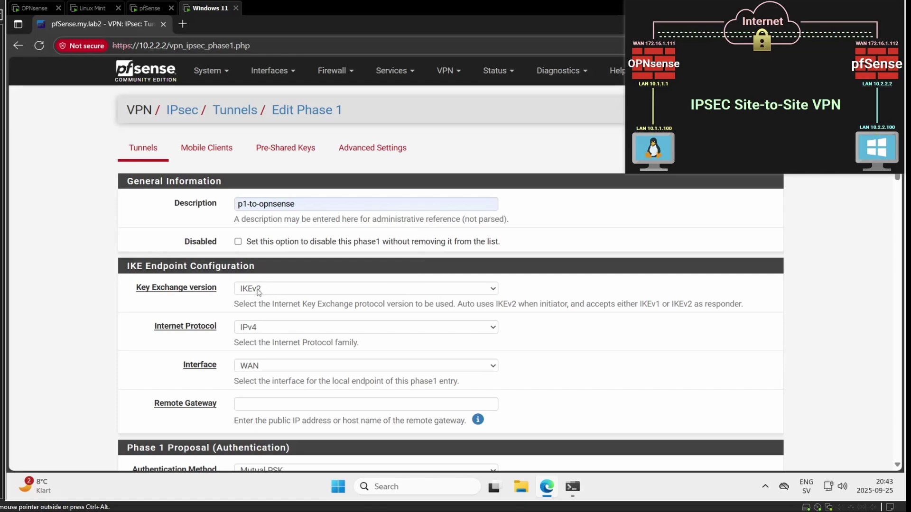
pyautogui.scroll(-1, 158, 317)
pyautogui.scroll(-2, 158, 317)
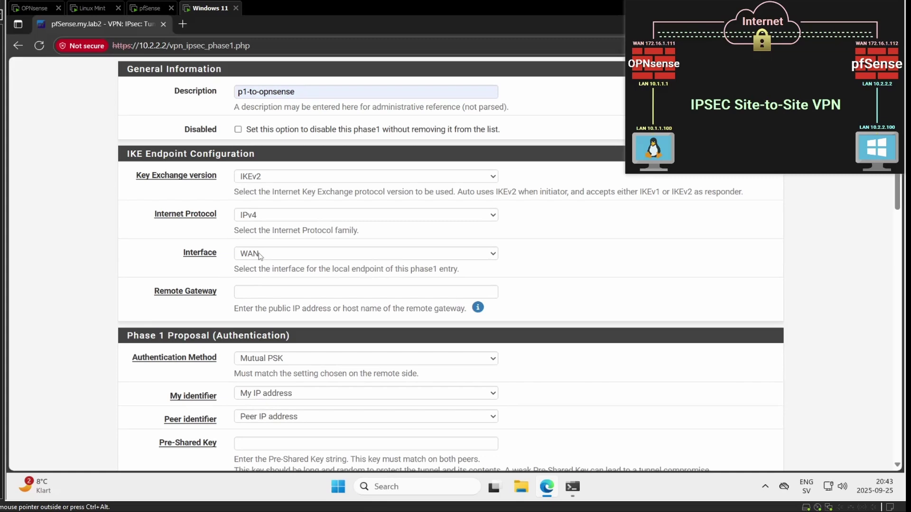
# Step: Set the phase 1 remote gateway to 172.16.1.111
pyautogui.click(272, 291)
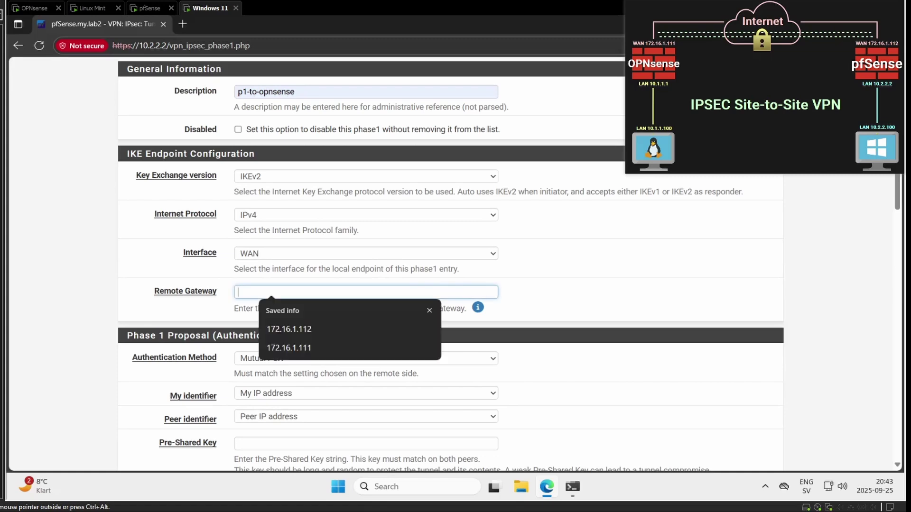
pyautogui.click(290, 348)
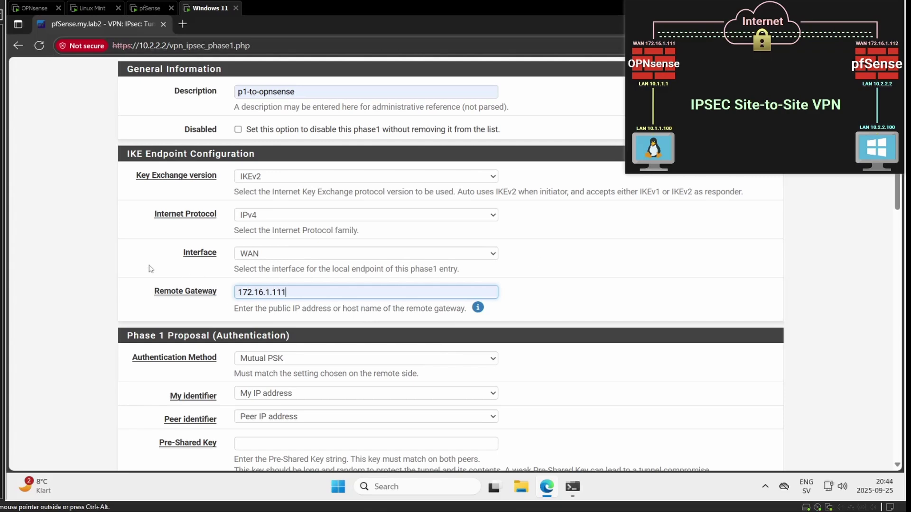
pyautogui.click(69, 257)
pyautogui.scroll(-2, 66, 265)
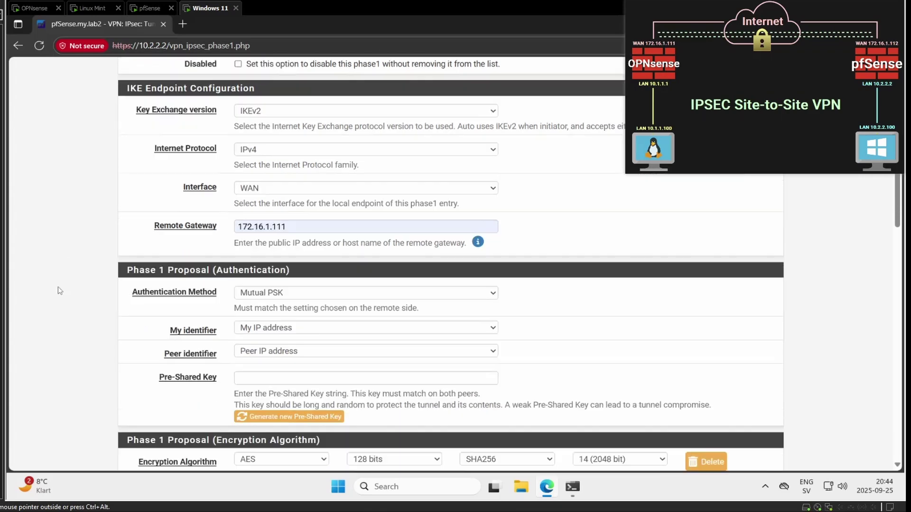
pyautogui.scroll(-2, 59, 289)
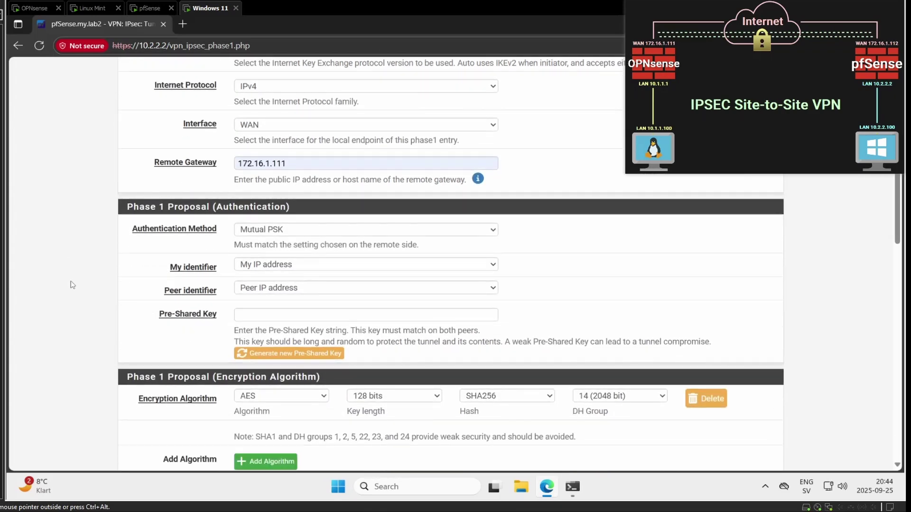
# Step: Fill in the pre-shared key field with the saved key
pyautogui.click(246, 314)
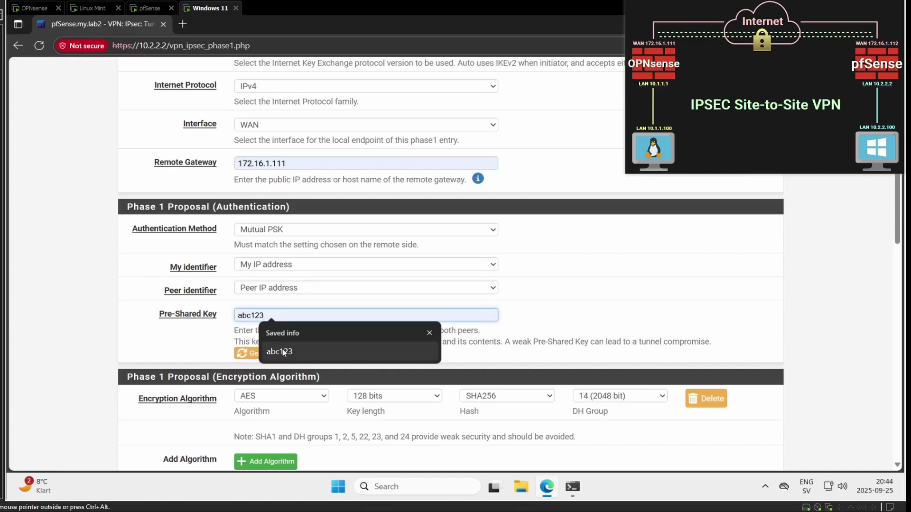
pyautogui.click(283, 352)
pyautogui.click(93, 312)
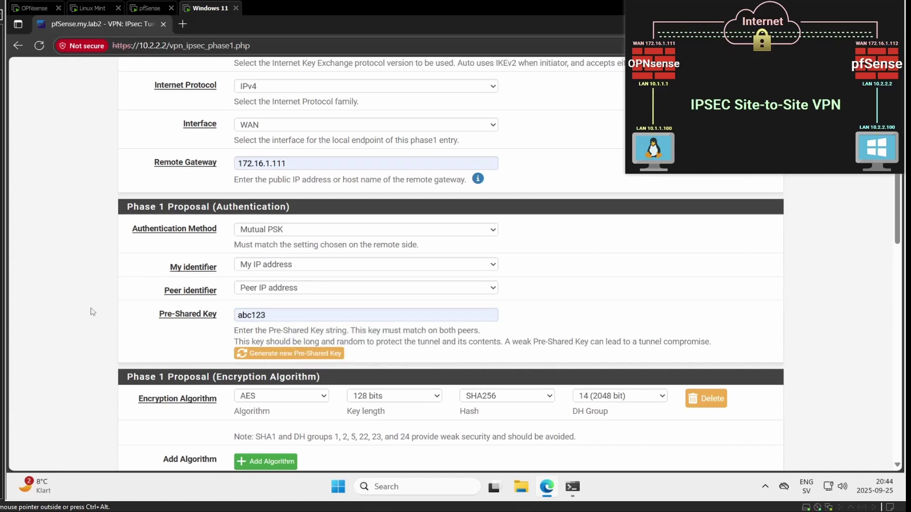
pyautogui.click(268, 356)
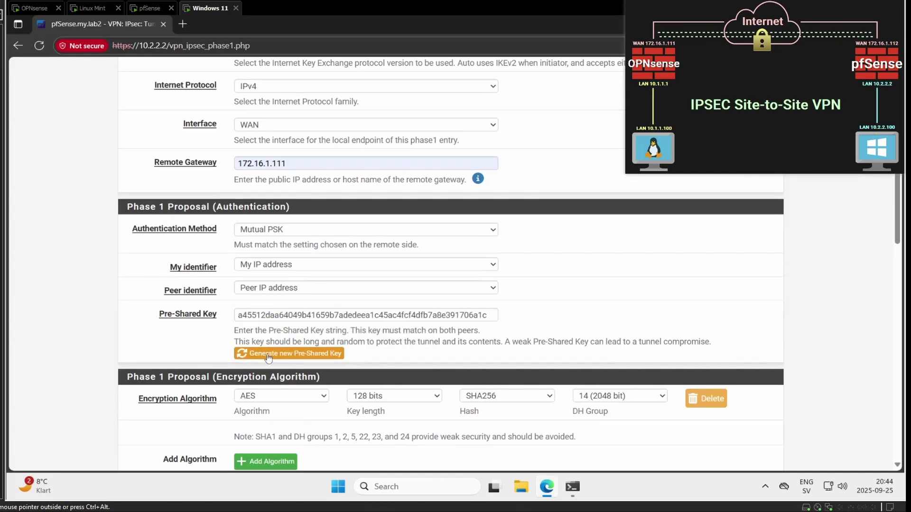
pyautogui.click(347, 315)
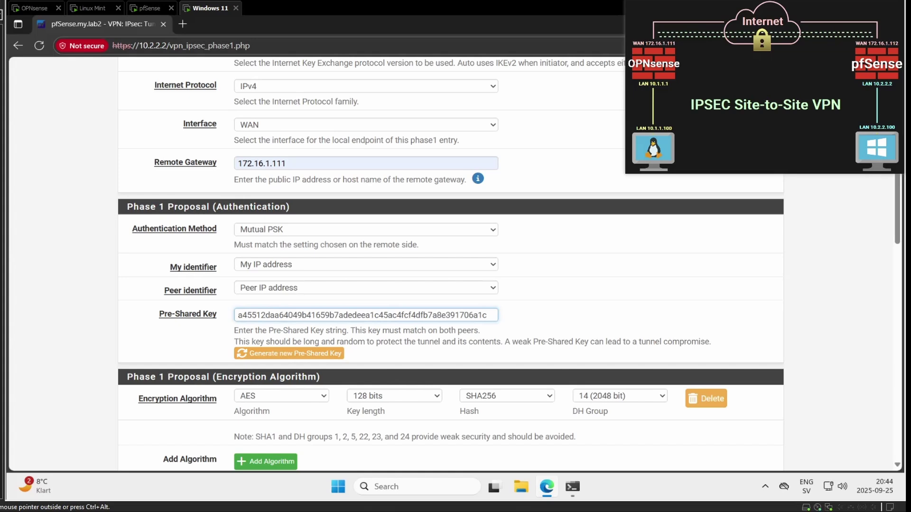
pyautogui.hotkey('ctrl', 'a')
pyautogui.write('ab')
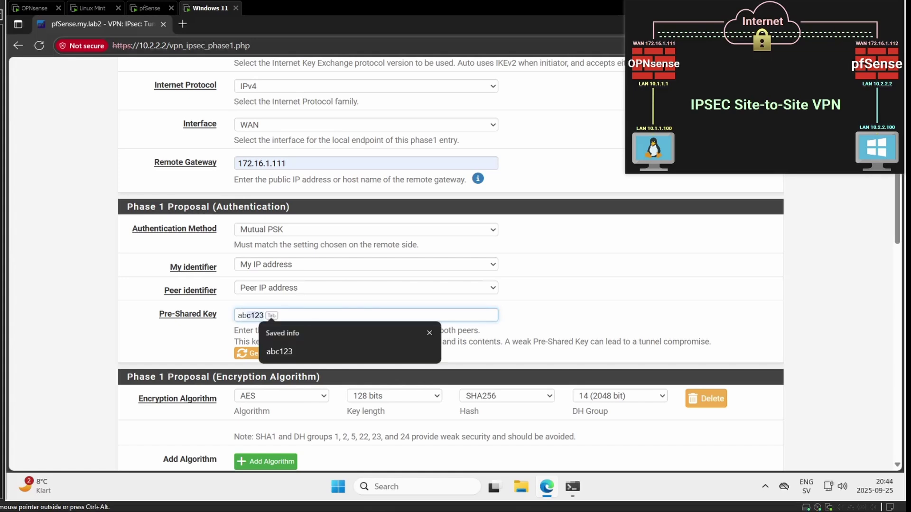
pyautogui.press('Tab')
pyautogui.click(95, 291)
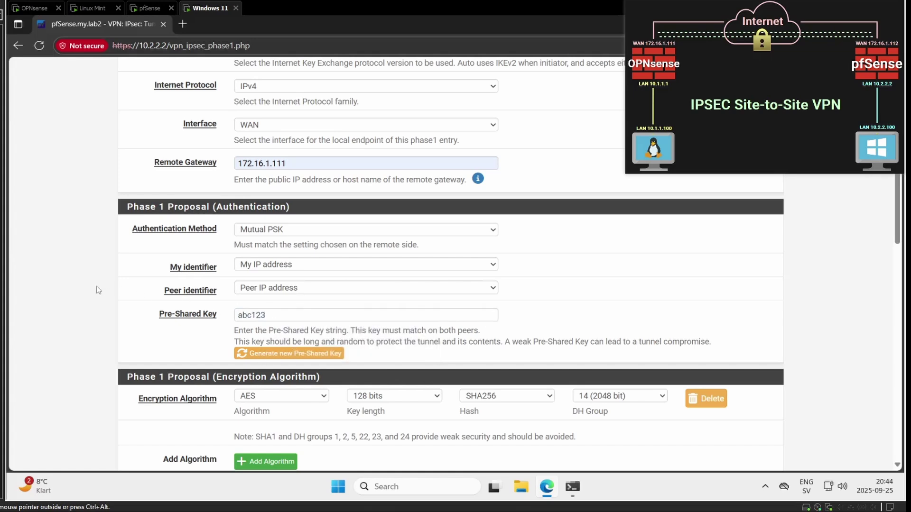
# Step: Choose AES256-GCM encryption, keep SHA256 hash, and select DH group 21 (nist ecp521)
pyautogui.scroll(-3, 98, 278)
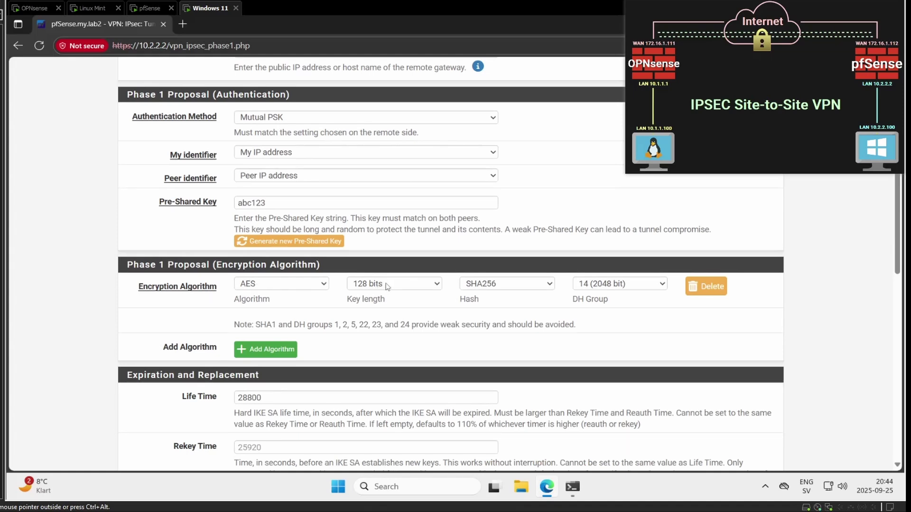
pyautogui.click(312, 284)
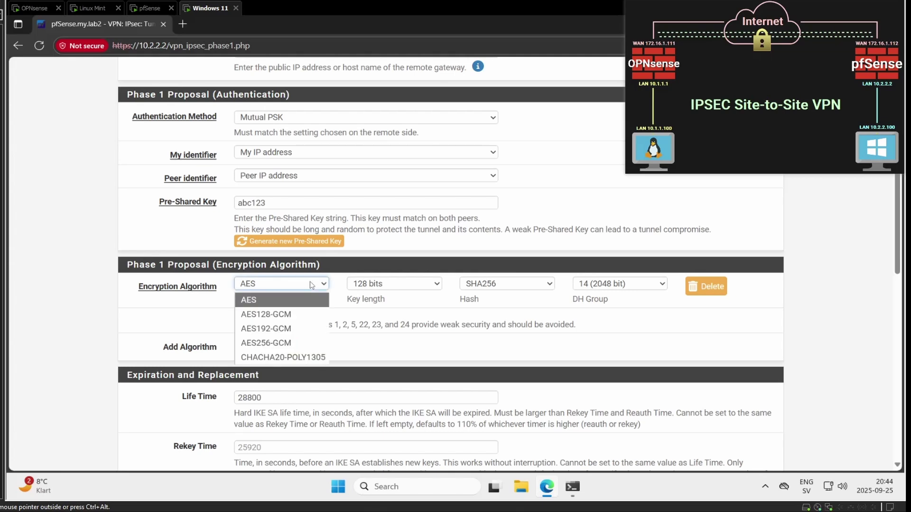
pyautogui.click(270, 343)
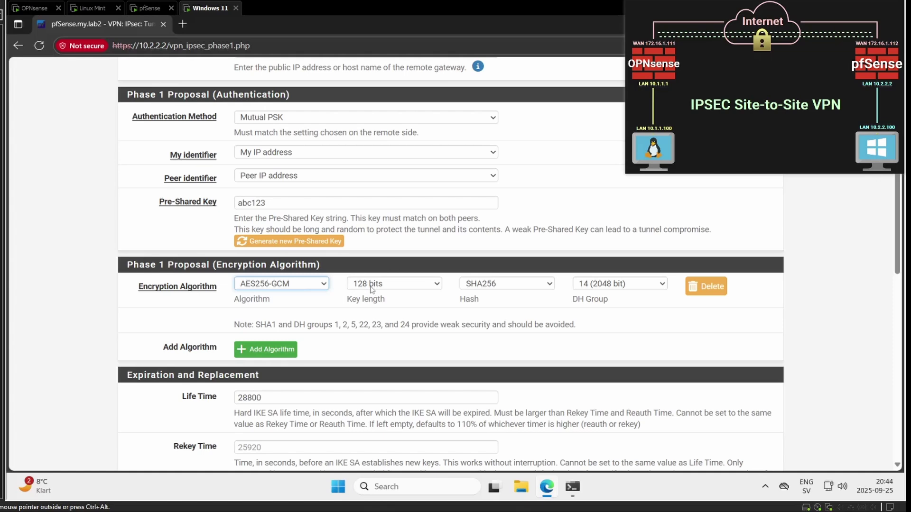
pyautogui.click(513, 288)
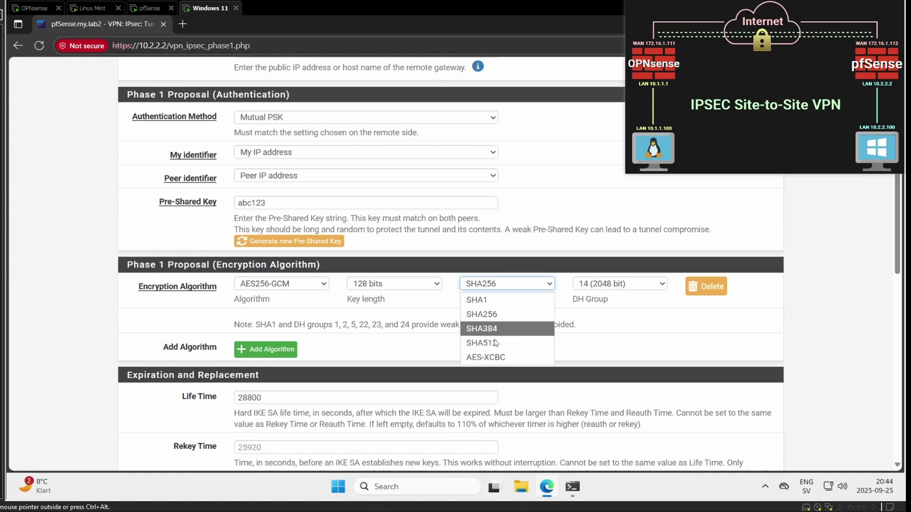
pyautogui.click(506, 318)
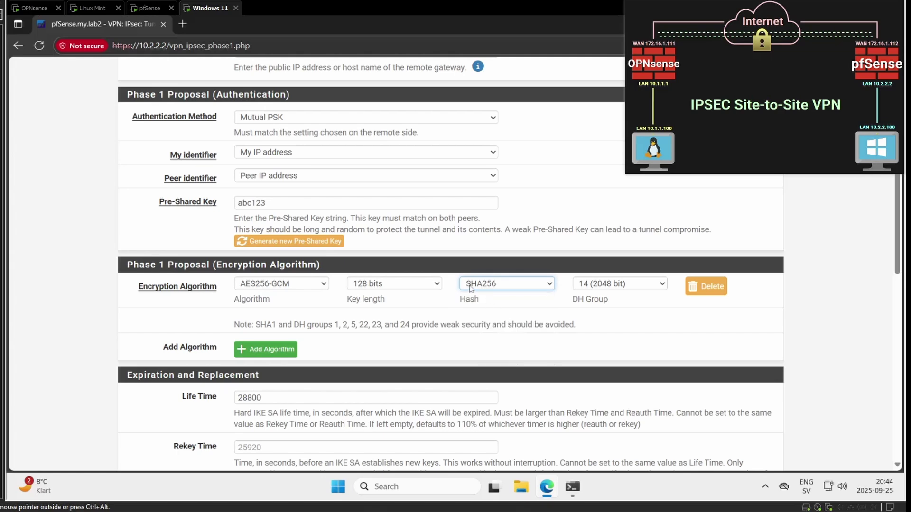
pyautogui.click(603, 286)
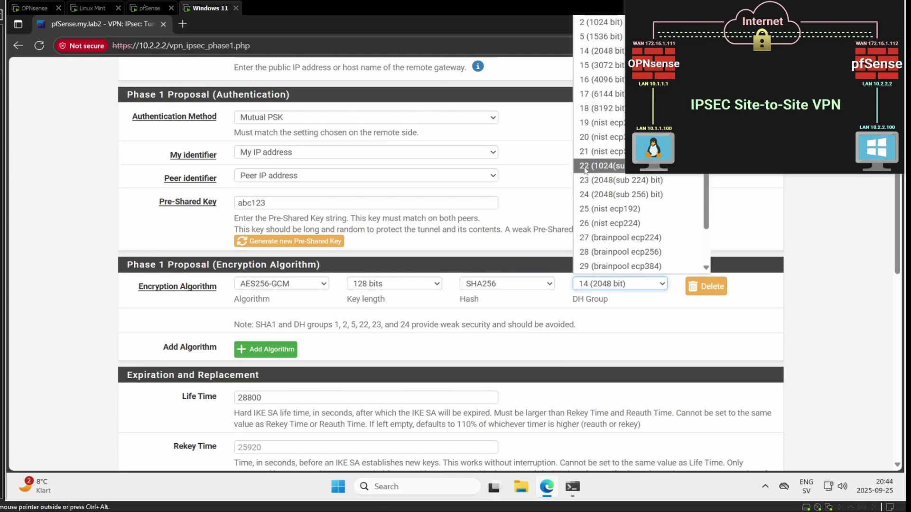
pyautogui.click(586, 162)
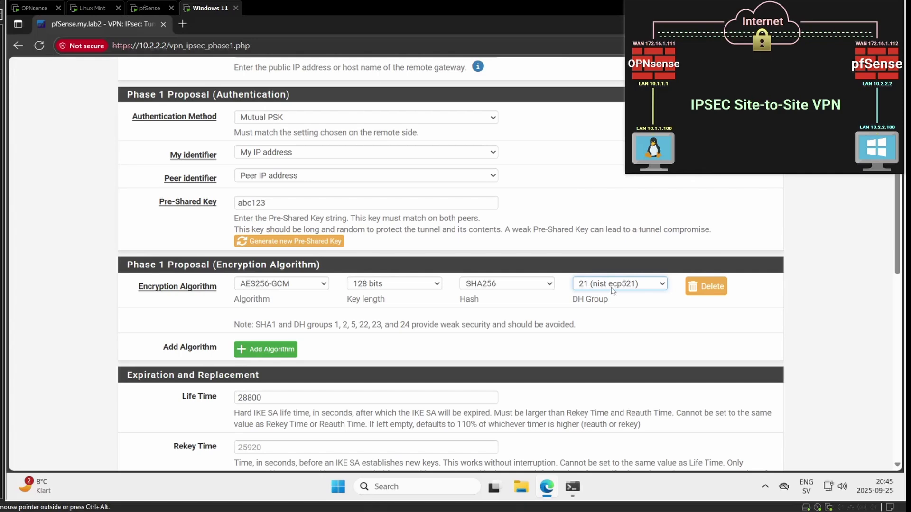
pyautogui.click(103, 311)
pyautogui.scroll(-2, 103, 311)
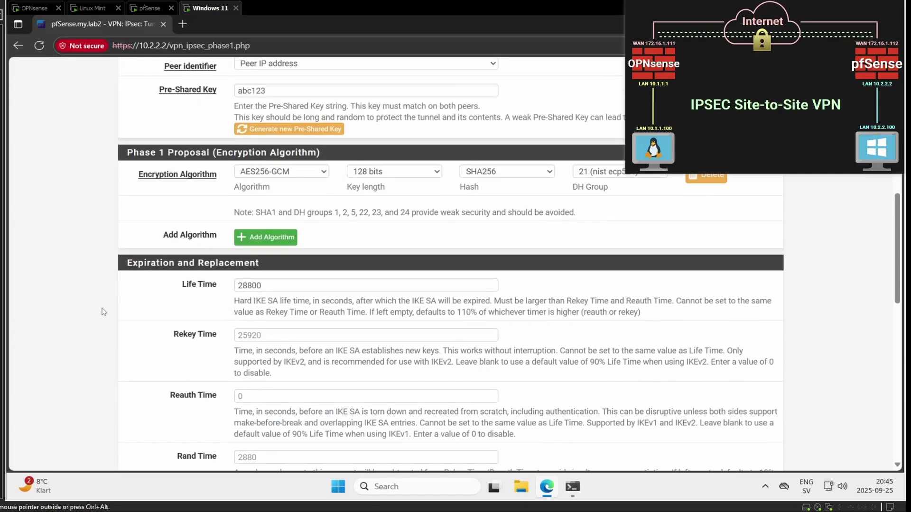
# Step: Check the Life Time value and leave it at 28800
pyautogui.click(265, 285)
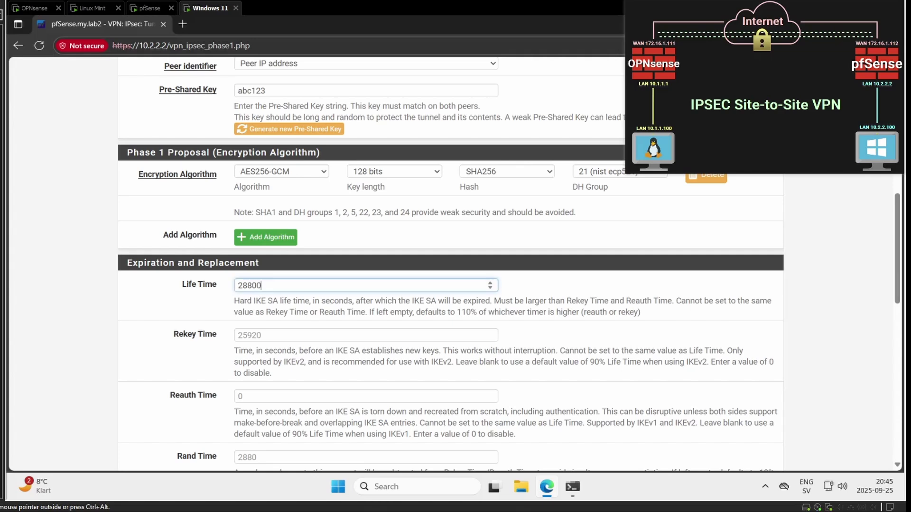
pyautogui.click(265, 286)
pyautogui.hotkey('shift', 'Left')
pyautogui.hotkey('shift', 'Left')
pyautogui.hotkey('shift', 'Left')
pyautogui.hotkey('shift', 'Left')
pyautogui.hotkey('shift', 'Left')
pyautogui.click(77, 255)
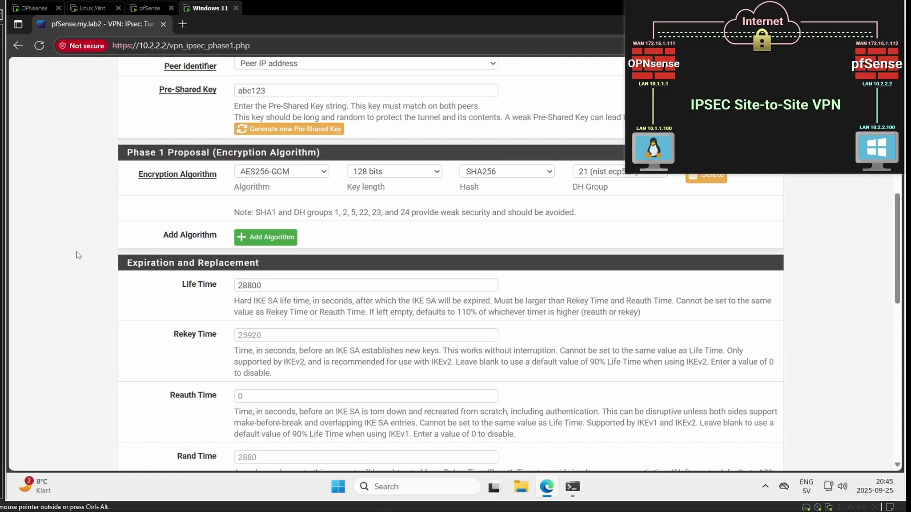
pyautogui.scroll(-1, 73, 233)
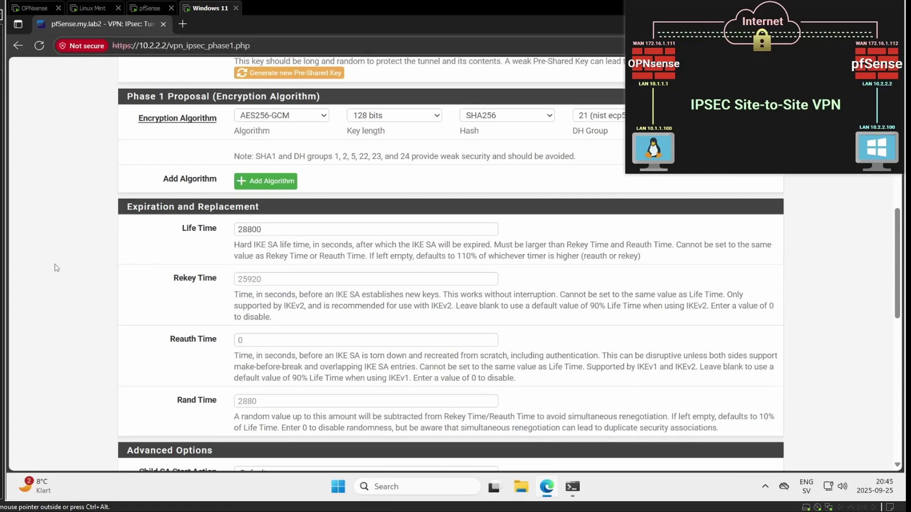
pyautogui.scroll(-4, 70, 268)
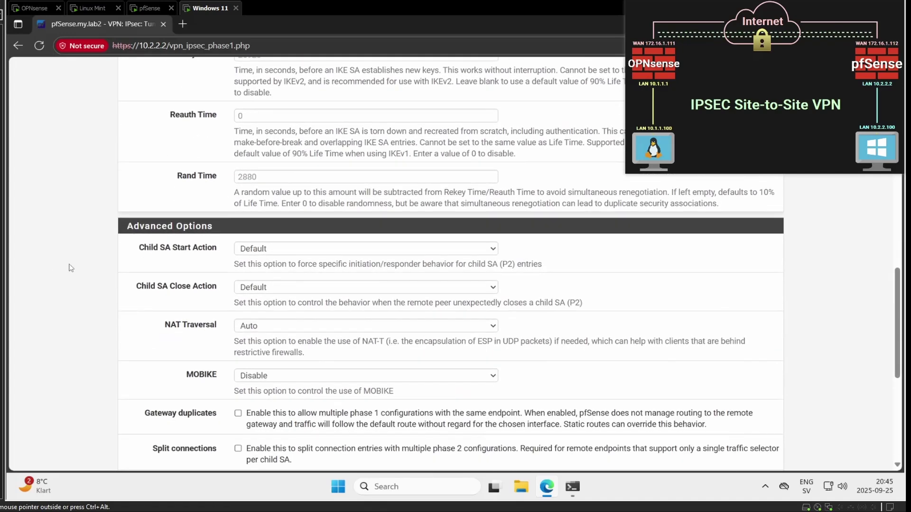
pyautogui.moveTo(165, 324); pyautogui.dragTo(219, 326)
pyautogui.click(221, 344)
# Step: Change the Dead Peer Detection delay to 30
pyautogui.middleClick(78, 325)
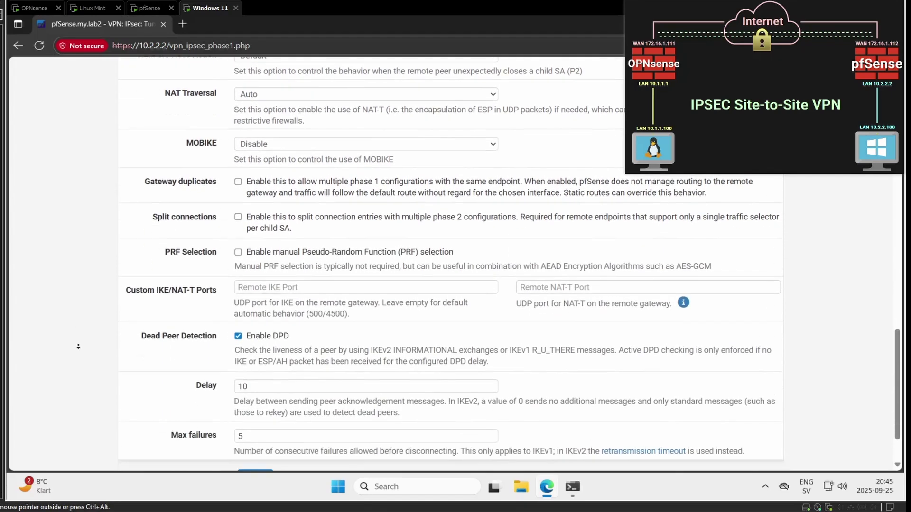
pyautogui.click(323, 312)
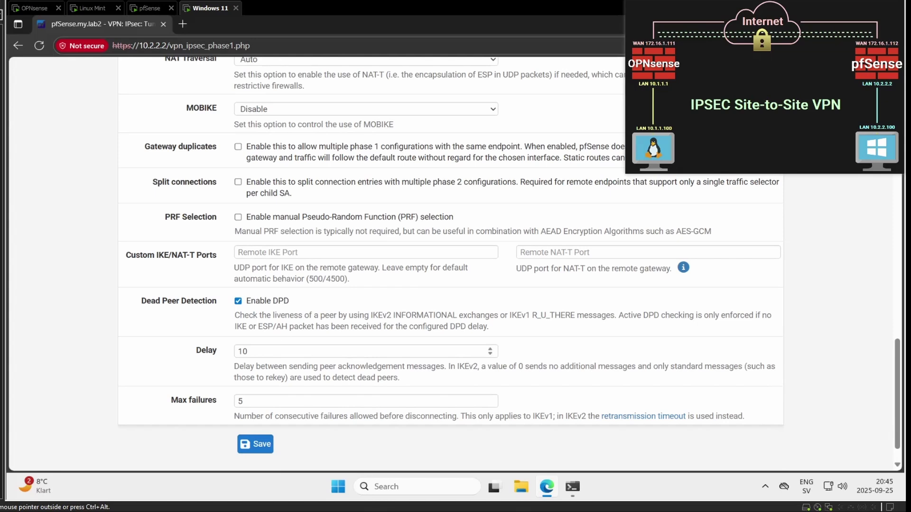
pyautogui.doubleClick(232, 351)
pyautogui.write('30')
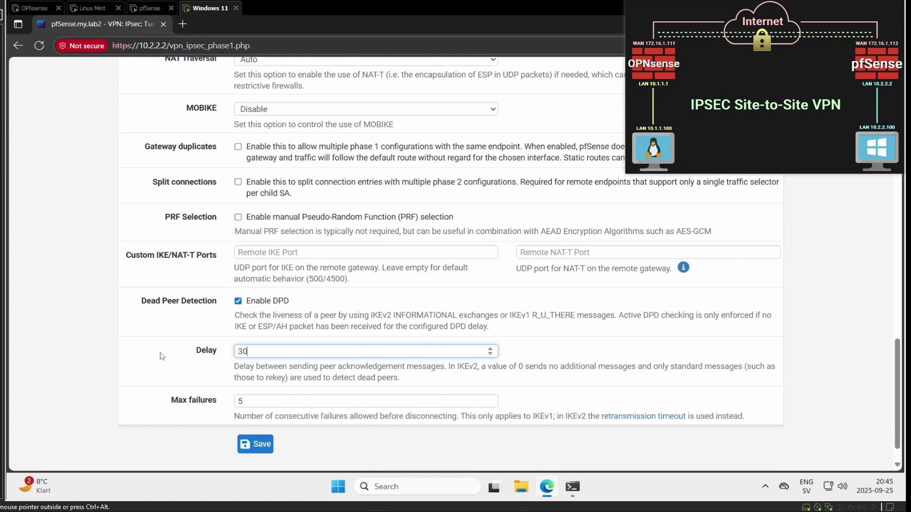
pyautogui.click(140, 349)
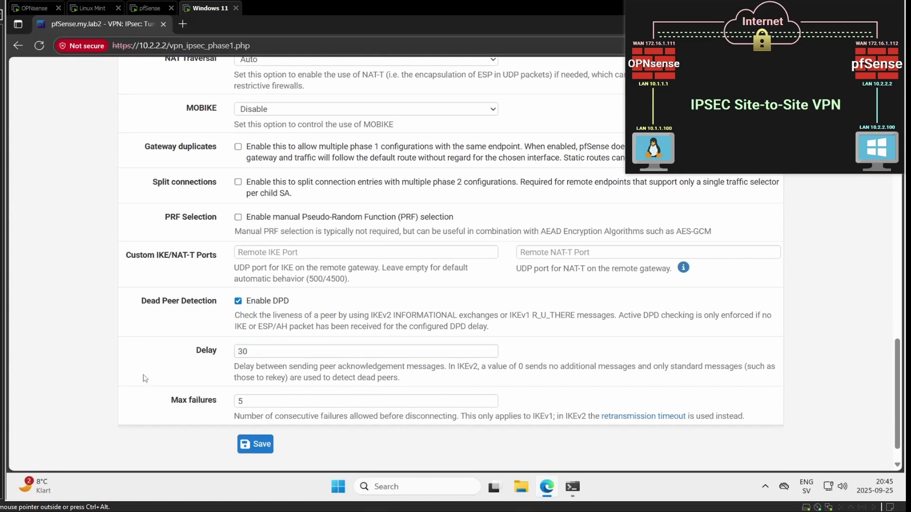
# Step: Save and apply the phase 1 tunnel, then show its phase 2 entries
pyautogui.click(240, 447)
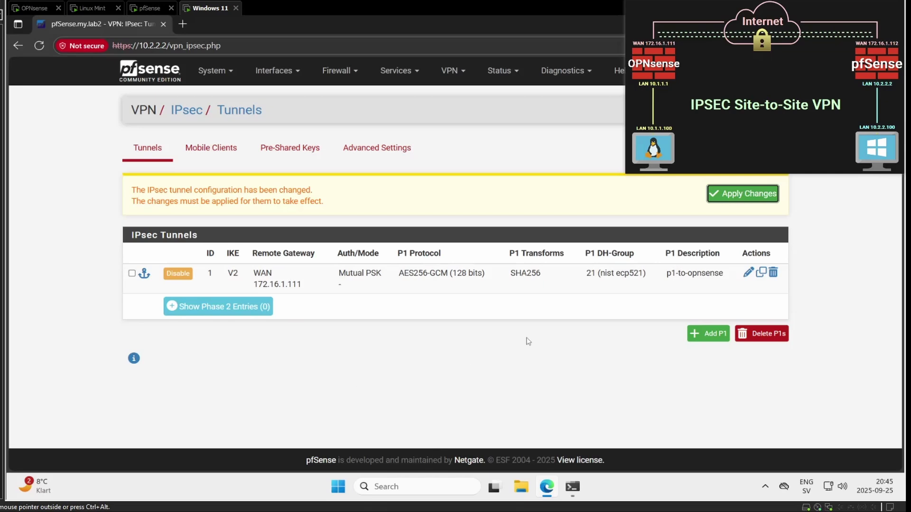
pyautogui.click(758, 198)
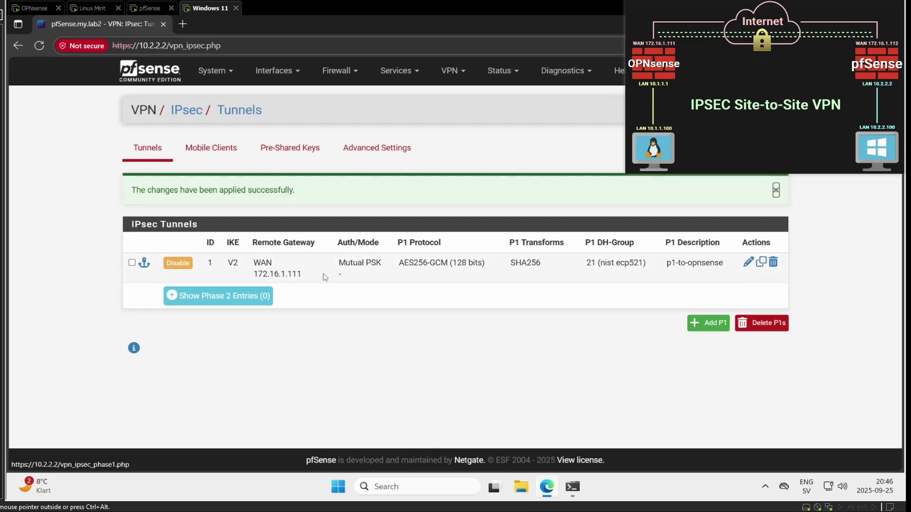
pyautogui.click(196, 301)
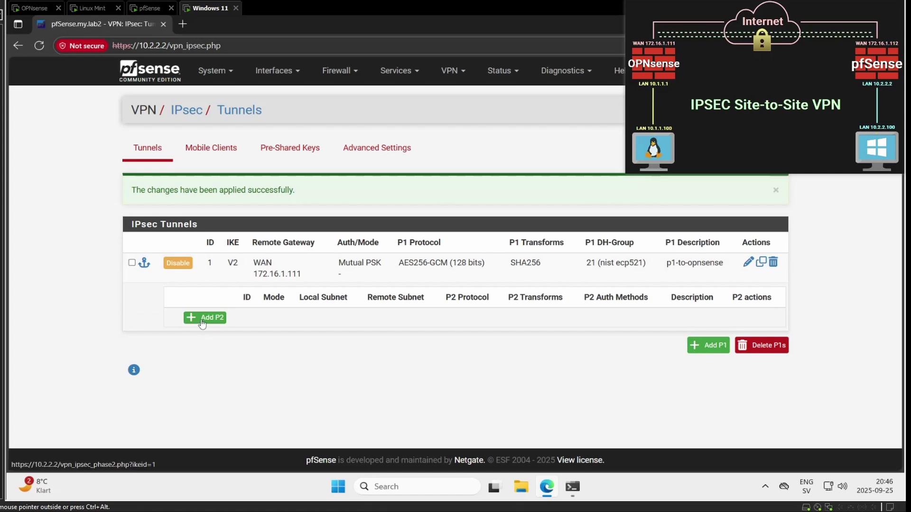
# Step: Add a phase 2 entry with description p2-to-opnsense
pyautogui.click(202, 319)
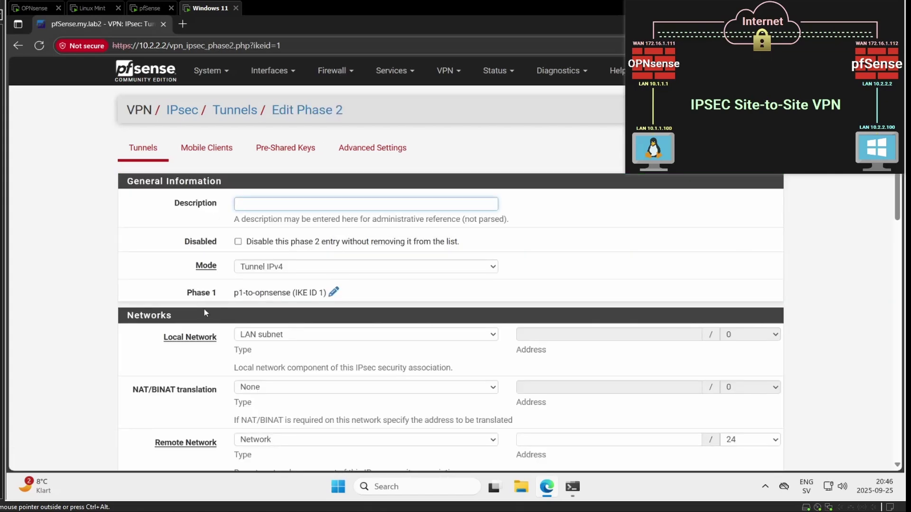
pyautogui.write('p2')
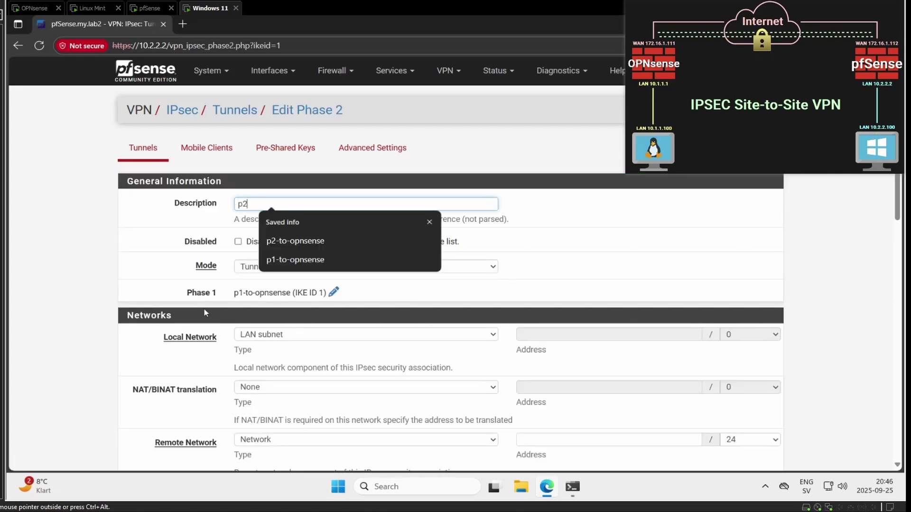
pyautogui.click(309, 242)
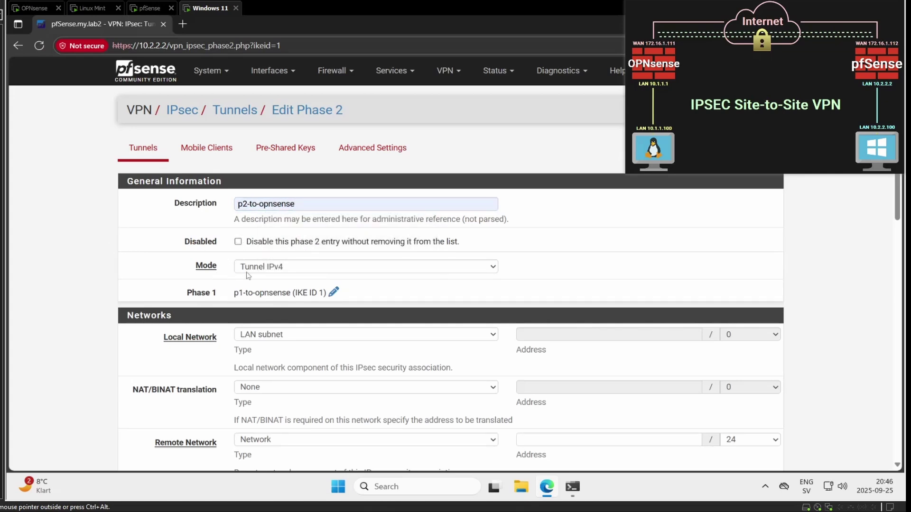
# Step: Keep remote network type Network and set the address to 10.1.1.0 with a /24 mask
pyautogui.scroll(-2, 73, 245)
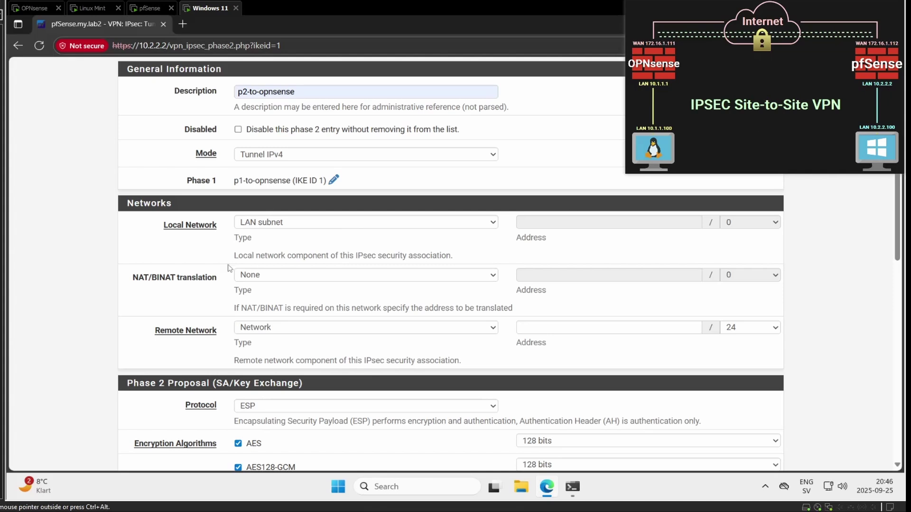
pyautogui.click(283, 331)
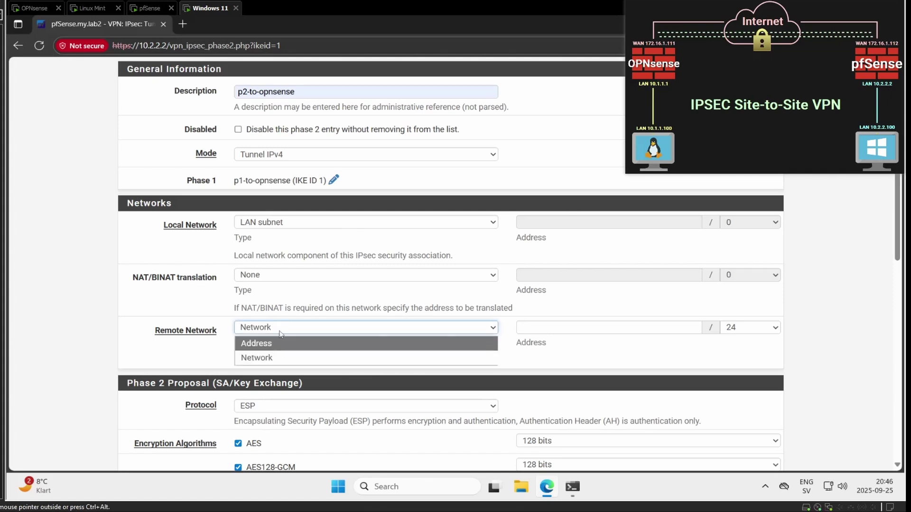
pyautogui.click(282, 329)
pyautogui.click(560, 331)
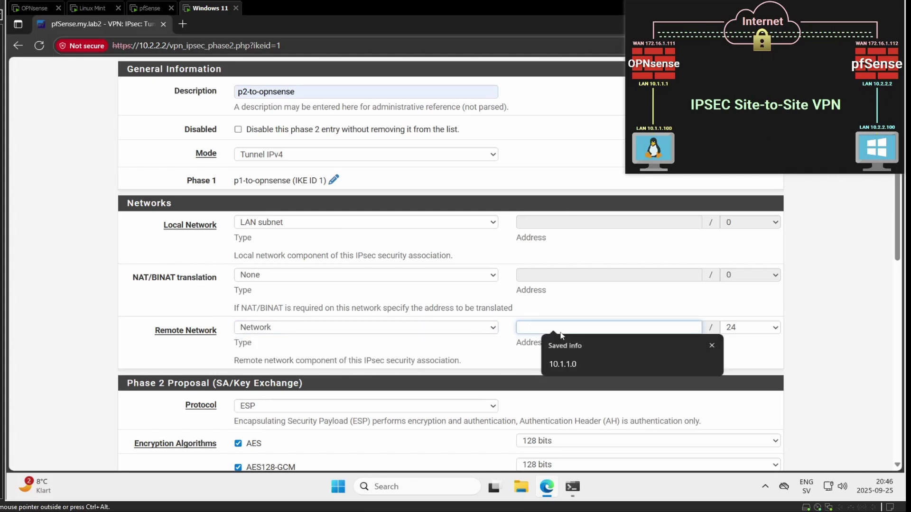
pyautogui.click(563, 363)
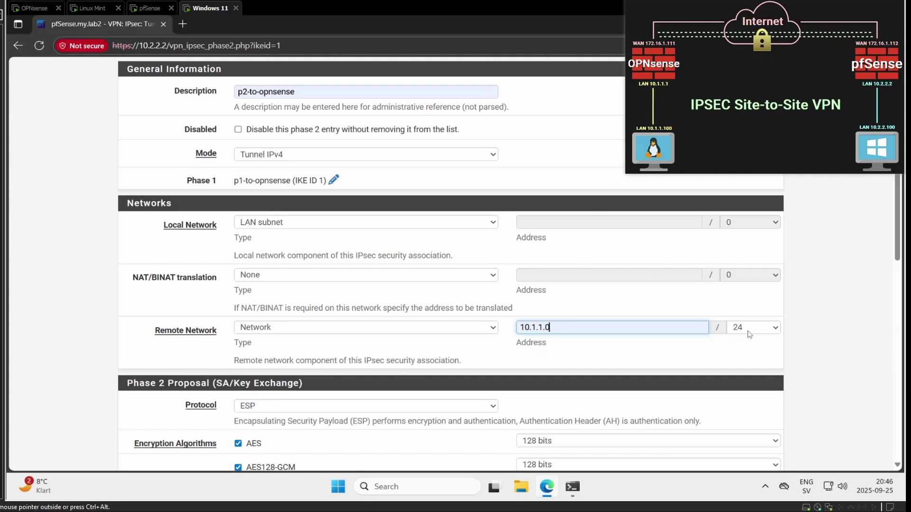
pyautogui.click(832, 337)
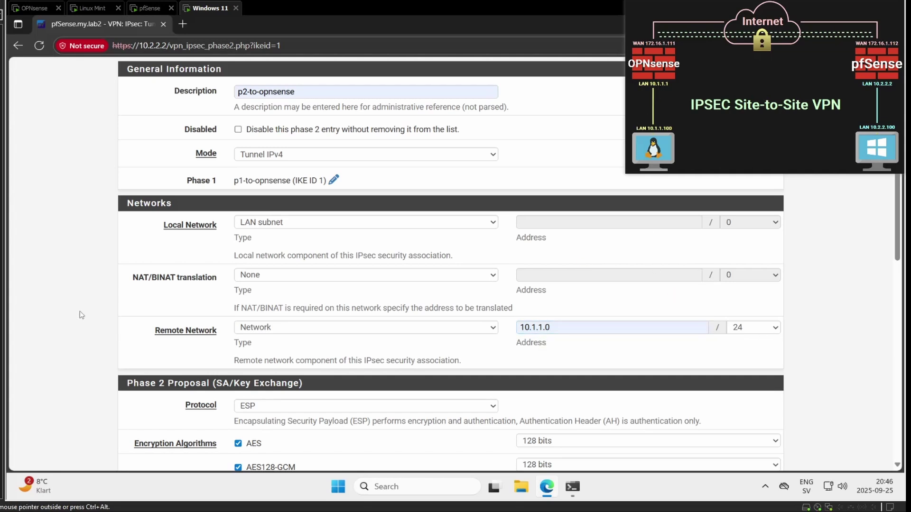
pyautogui.scroll(-3, 82, 315)
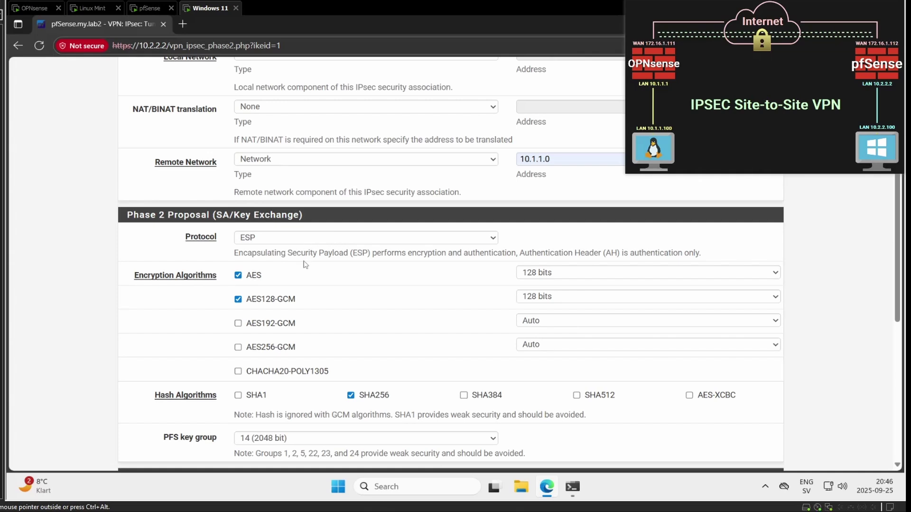
# Step: Uncheck AES and AES128-GCM so phase 2 uses only AES256-GCM
pyautogui.click(239, 275)
pyautogui.click(238, 299)
pyautogui.scroll(-1, 143, 342)
pyautogui.click(239, 291)
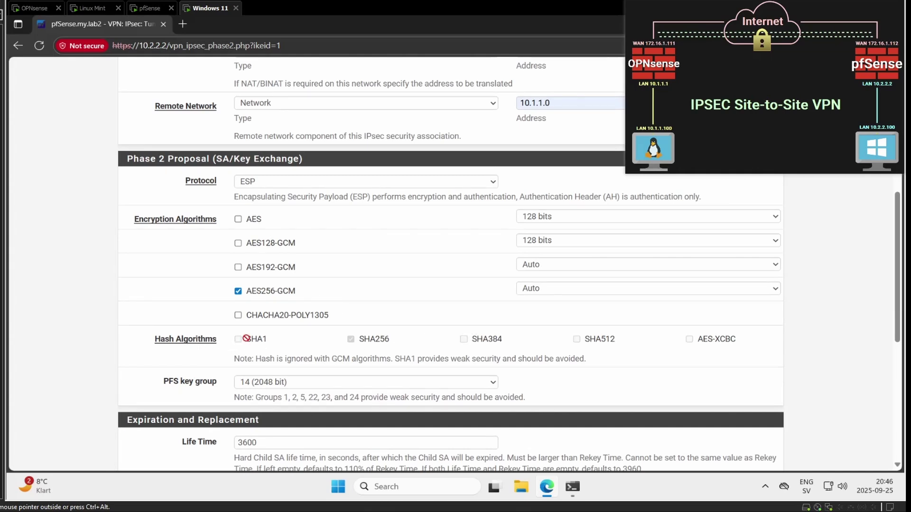
pyautogui.moveTo(252, 359); pyautogui.dragTo(393, 359)
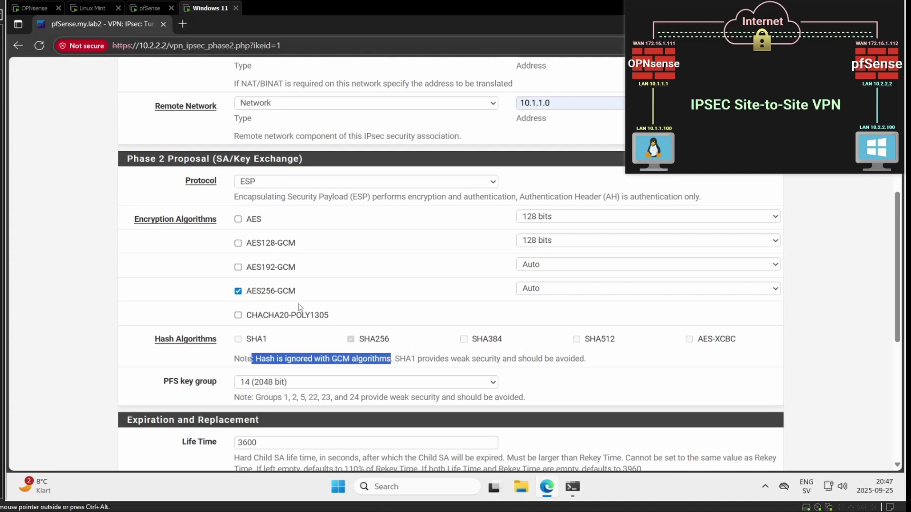
pyautogui.click(148, 312)
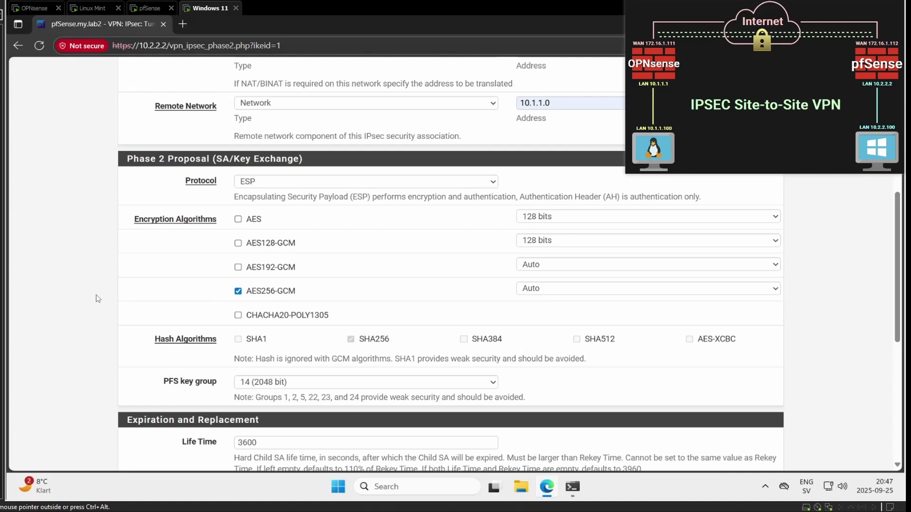
pyautogui.scroll(-1, 98, 298)
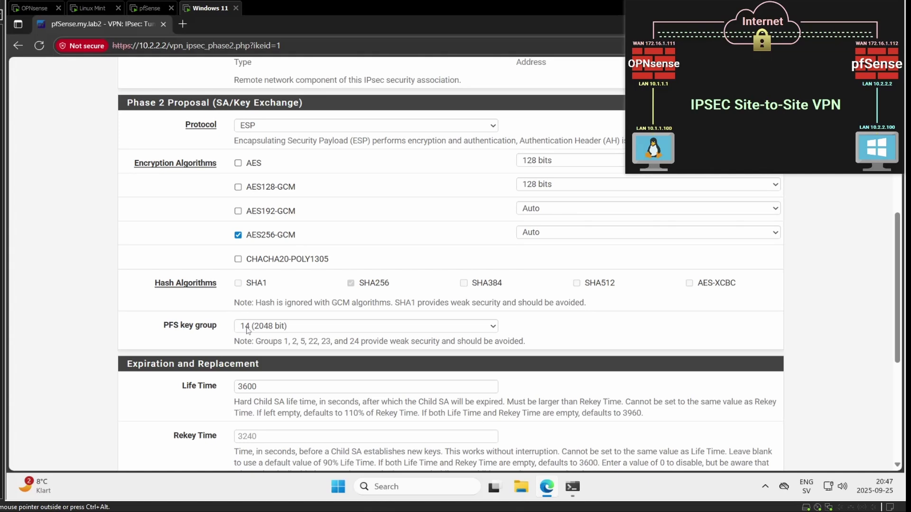
# Step: Set the PFS key group to 21 (nist ecp521)
pyautogui.click(246, 328)
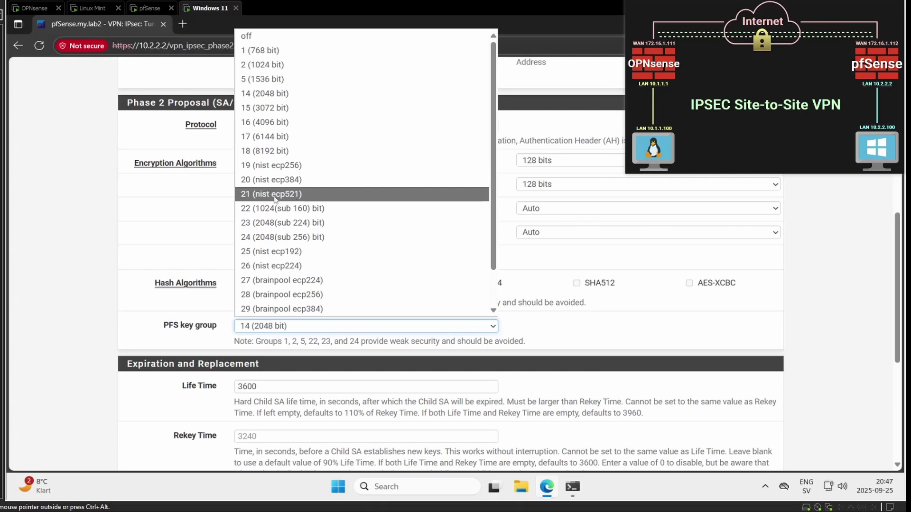
pyautogui.click(274, 195)
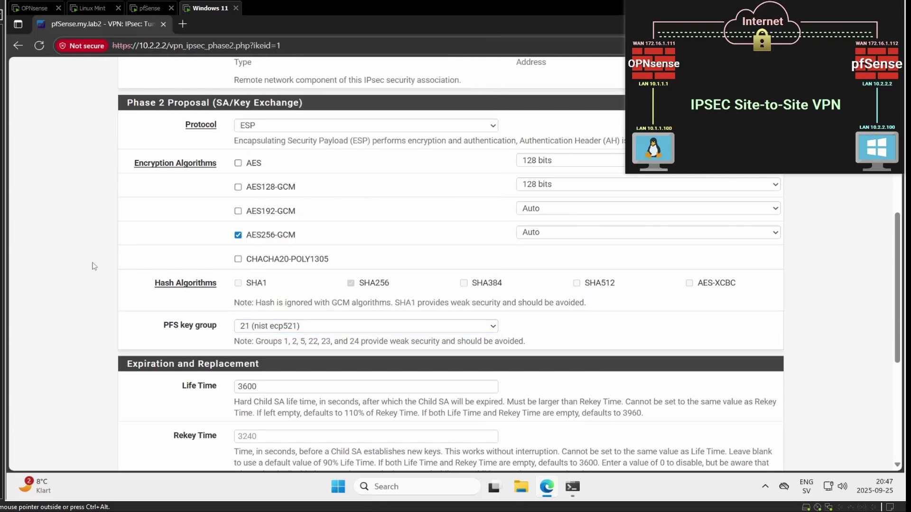
pyautogui.scroll(-3, 94, 266)
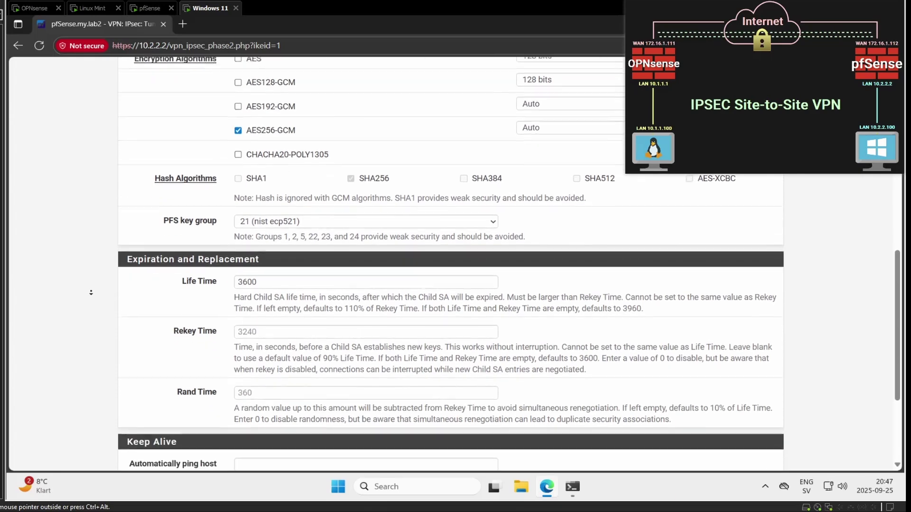
pyautogui.scroll(-2, 91, 293)
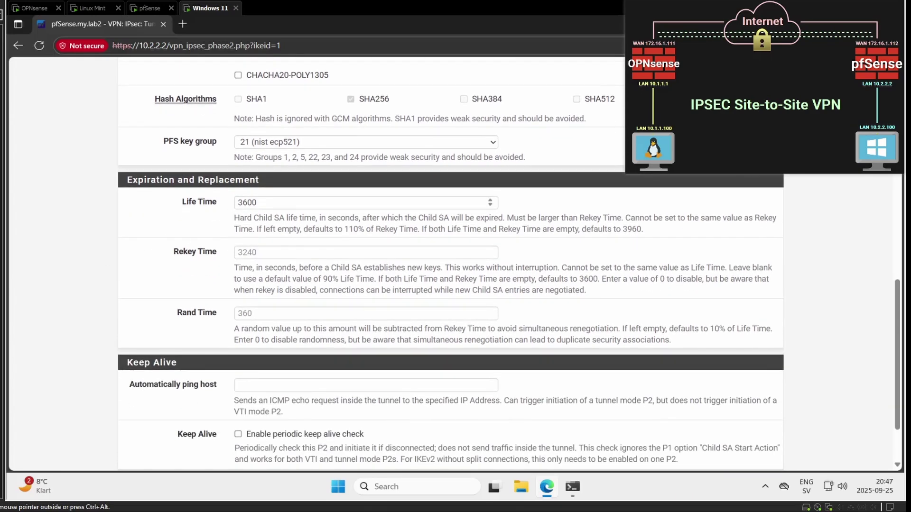
pyautogui.scroll(-2, 104, 250)
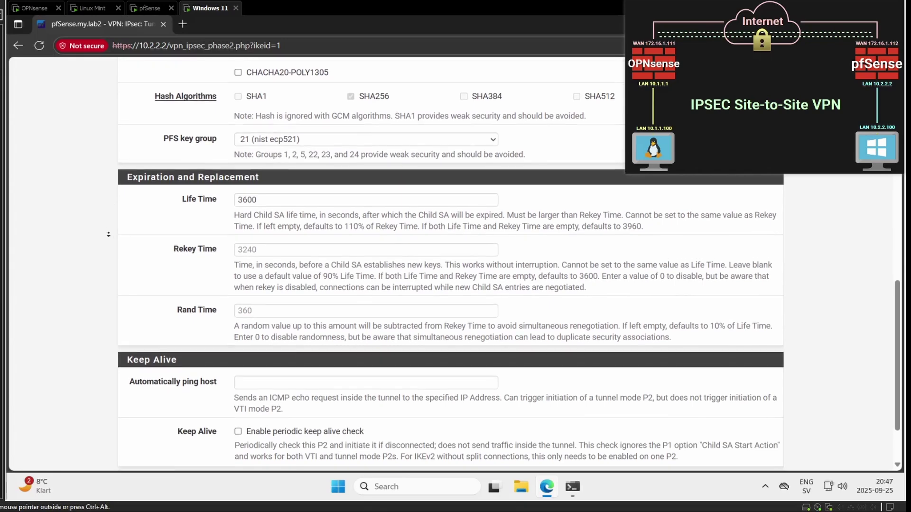
pyautogui.scroll(-1, 104, 250)
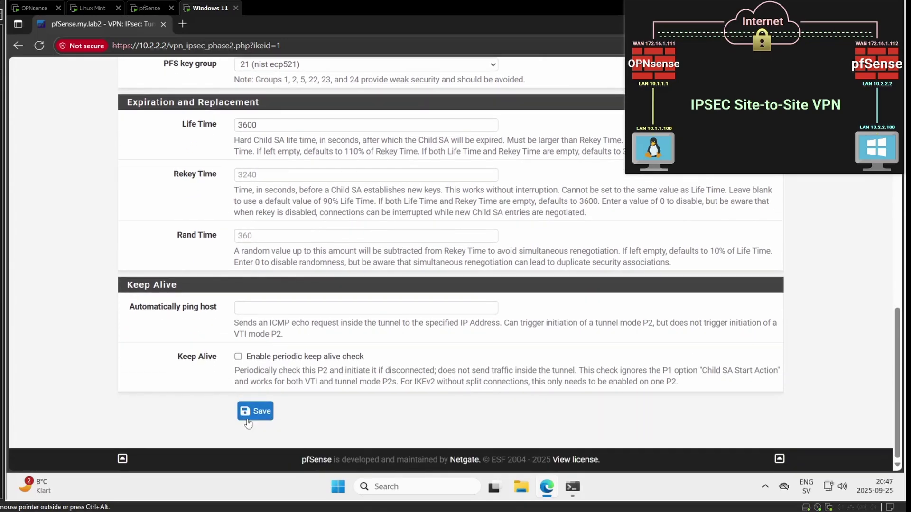
# Step: Save the phase 2 entry, apply the changes, and show the phase 2 entries
pyautogui.click(248, 418)
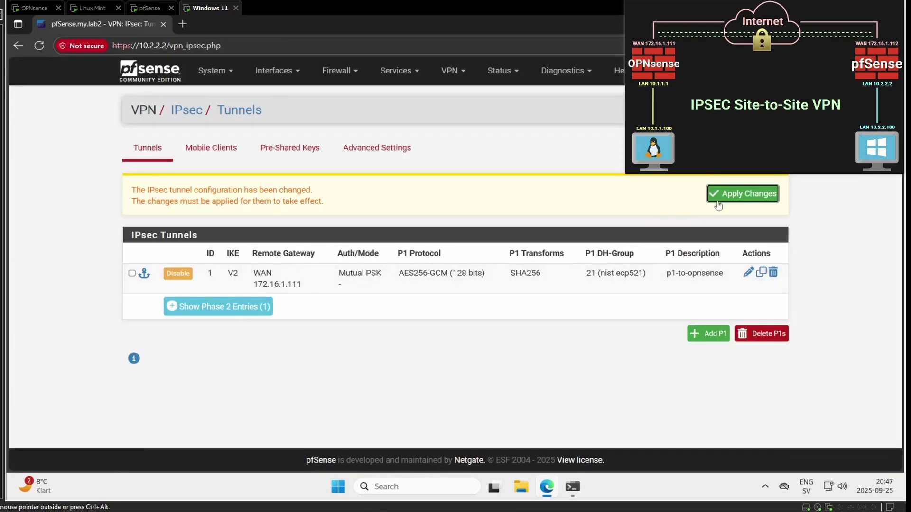
pyautogui.click(715, 198)
pyautogui.click(218, 295)
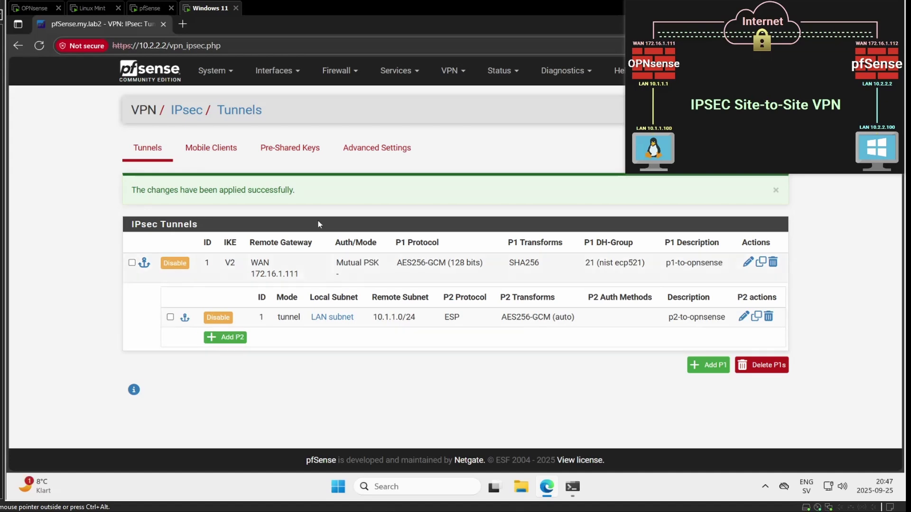
pyautogui.click(338, 71)
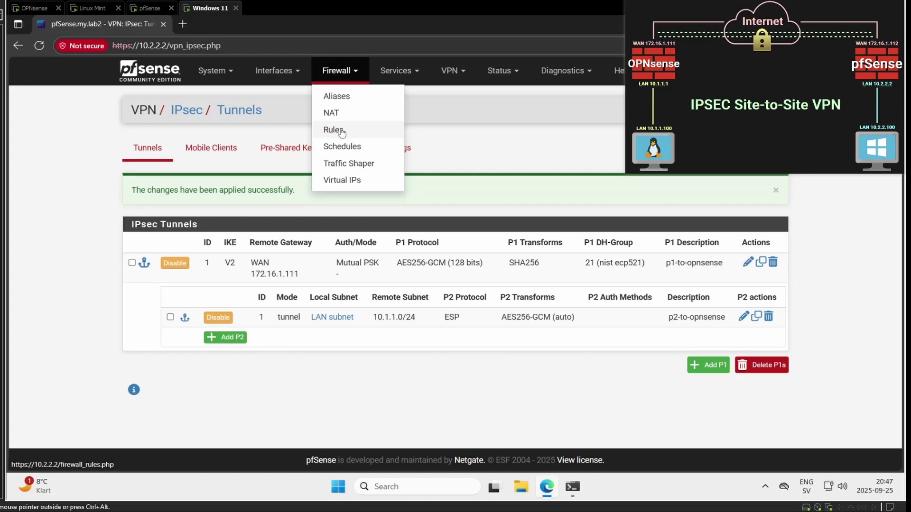
# Step: Add a pfSense IPsec pass rule matching any IPv4 protocol, with logging enabled
pyautogui.click(342, 131)
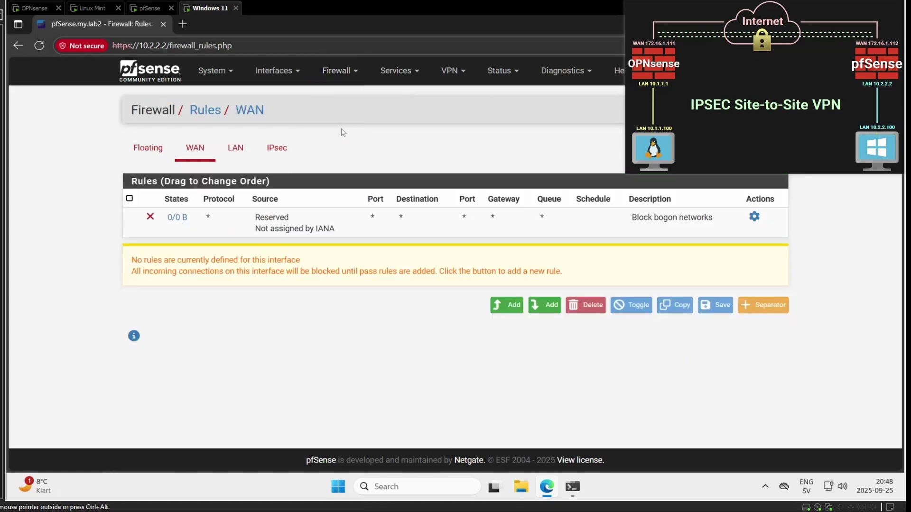
pyautogui.click(280, 149)
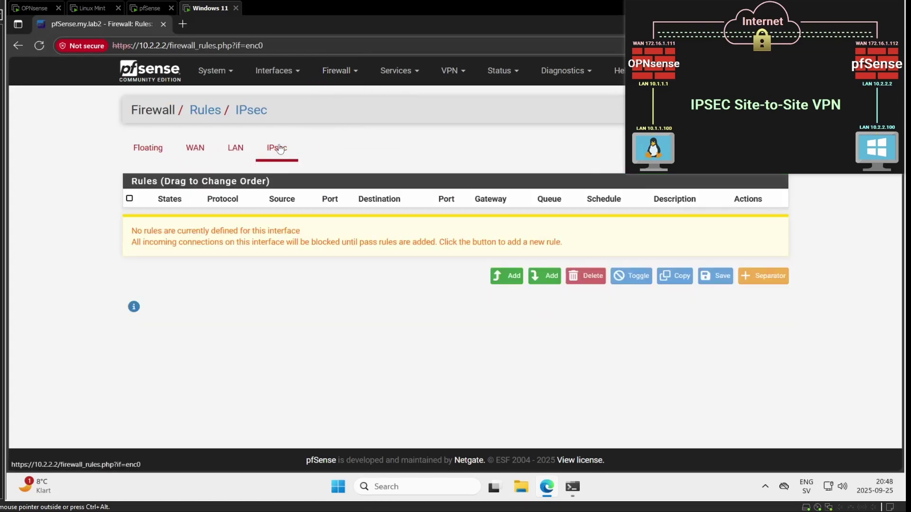
pyautogui.click(498, 279)
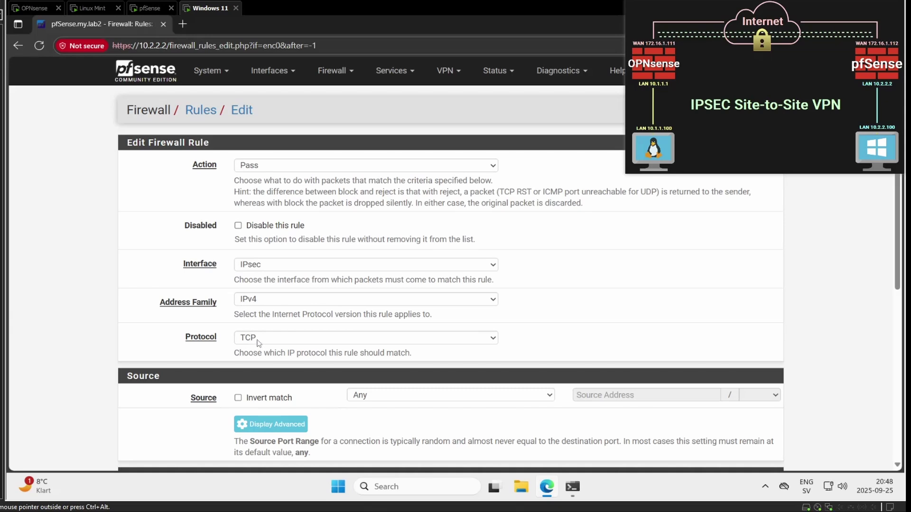
pyautogui.click(259, 338)
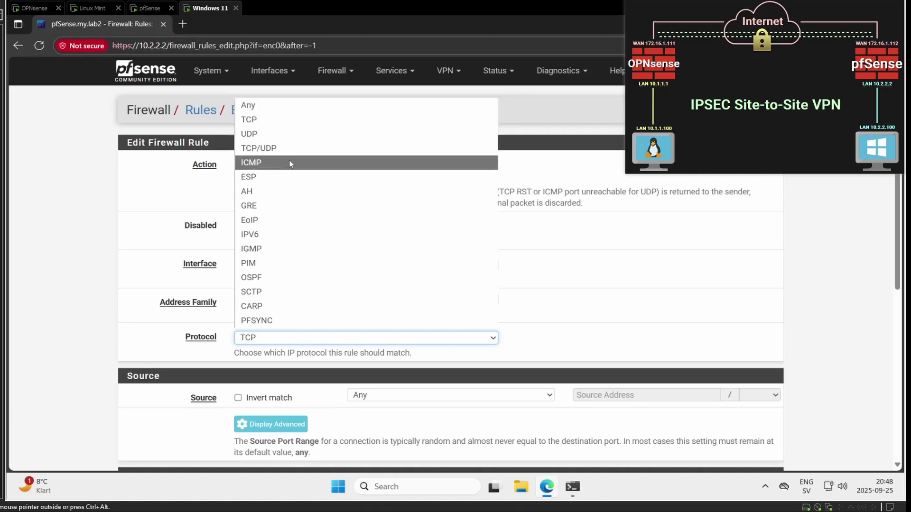
pyautogui.click(248, 106)
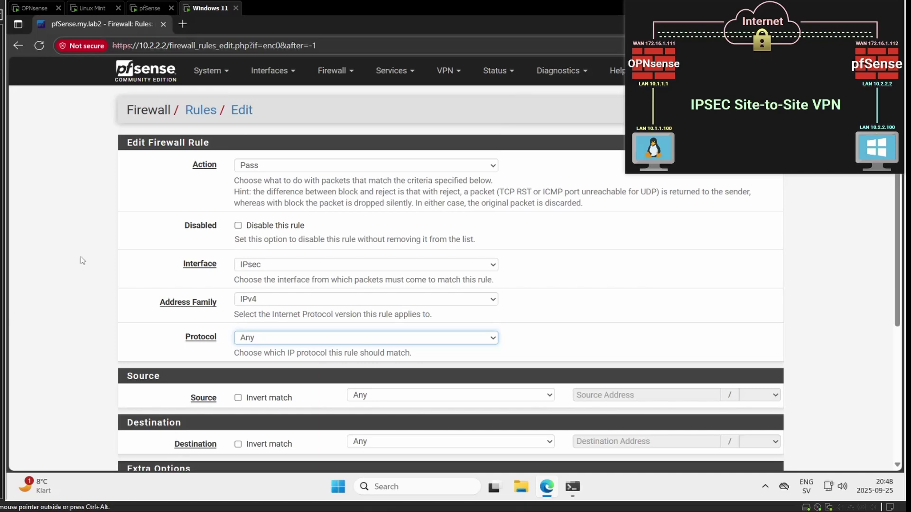
pyautogui.scroll(-2, 61, 279)
pyautogui.scroll(-2, 62, 279)
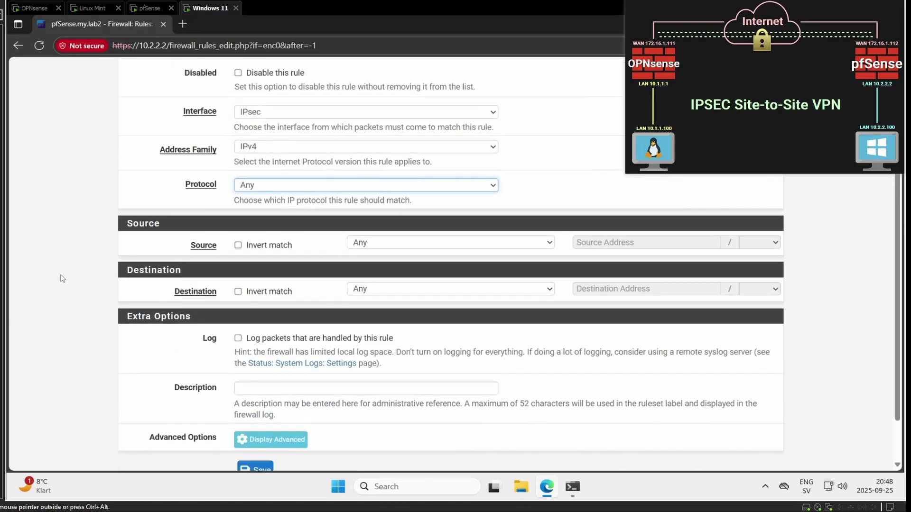
pyautogui.click(238, 279)
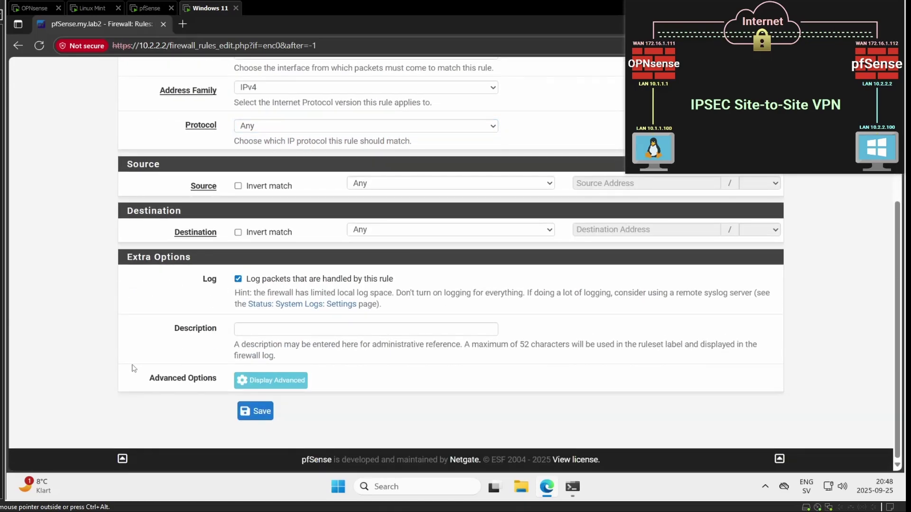
pyautogui.click(254, 412)
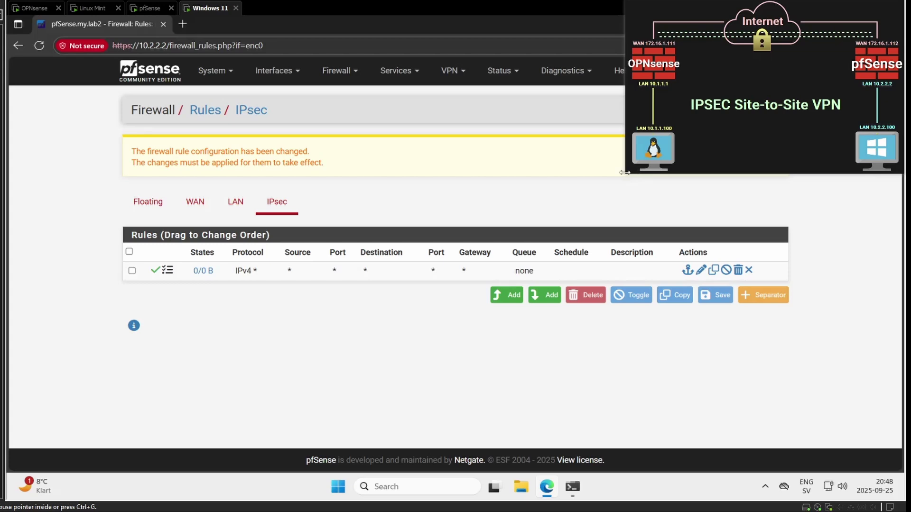
# Step: Apply the IPsec firewall rule changes and dismiss the success notice
pyautogui.moveTo(625, 173); pyautogui.dragTo(686, 123)
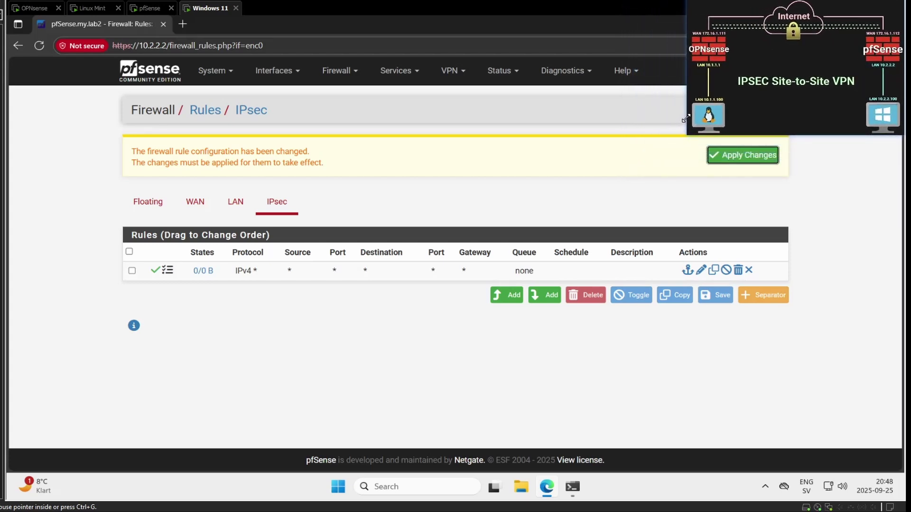
pyautogui.click(739, 155)
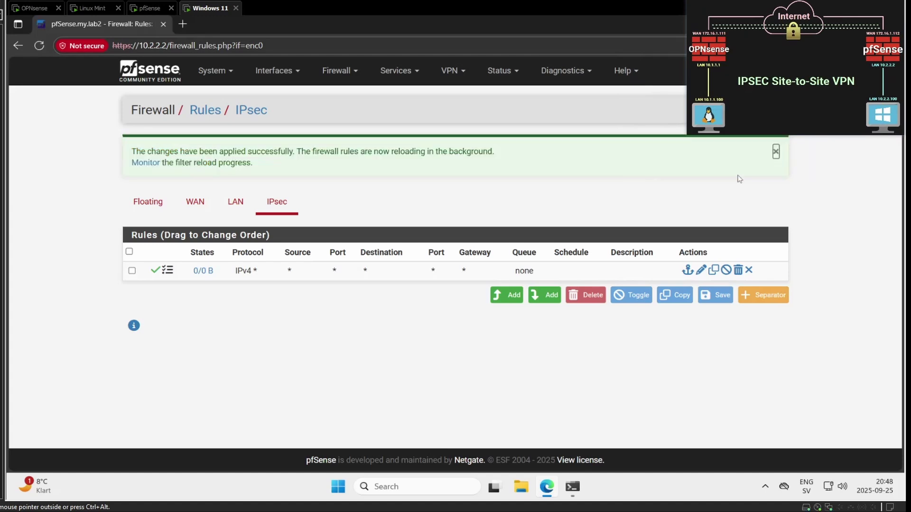
pyautogui.click(776, 152)
pyautogui.click(331, 76)
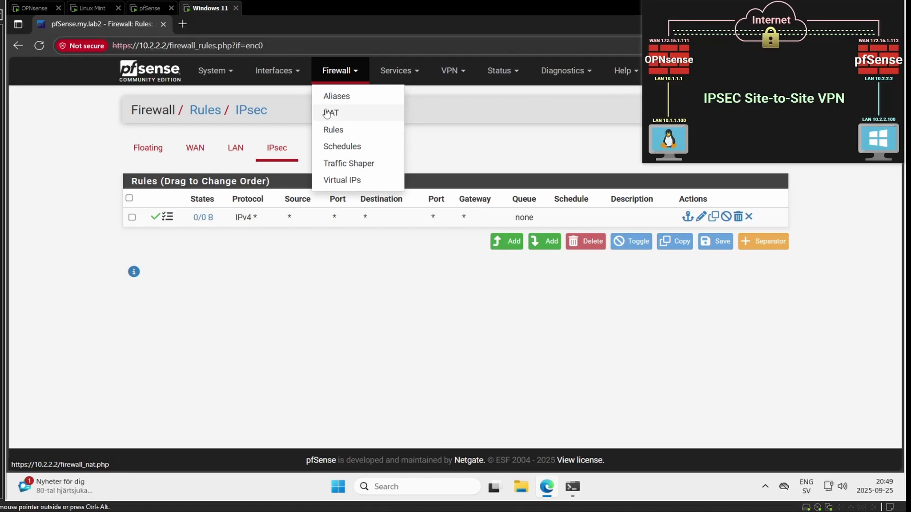
# Step: Add a WAN pass rule at the top for ESP traffic
pyautogui.click(327, 131)
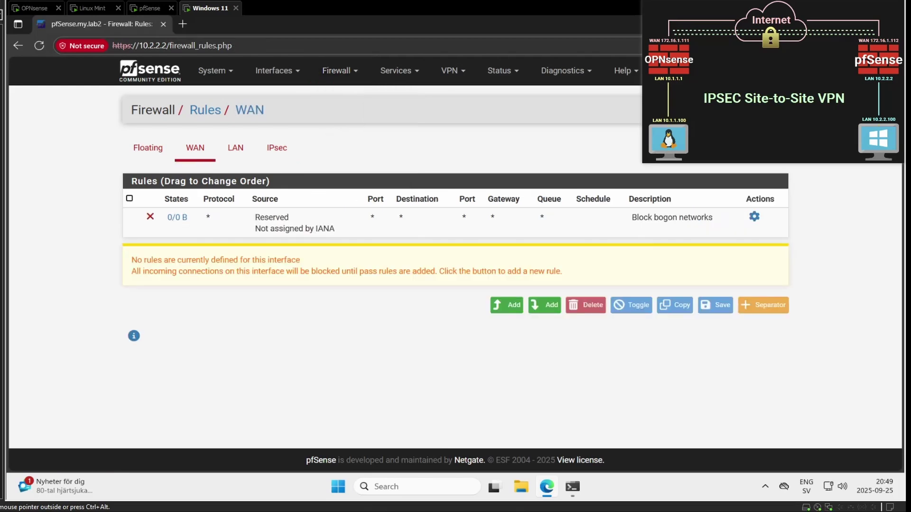
pyautogui.click(501, 305)
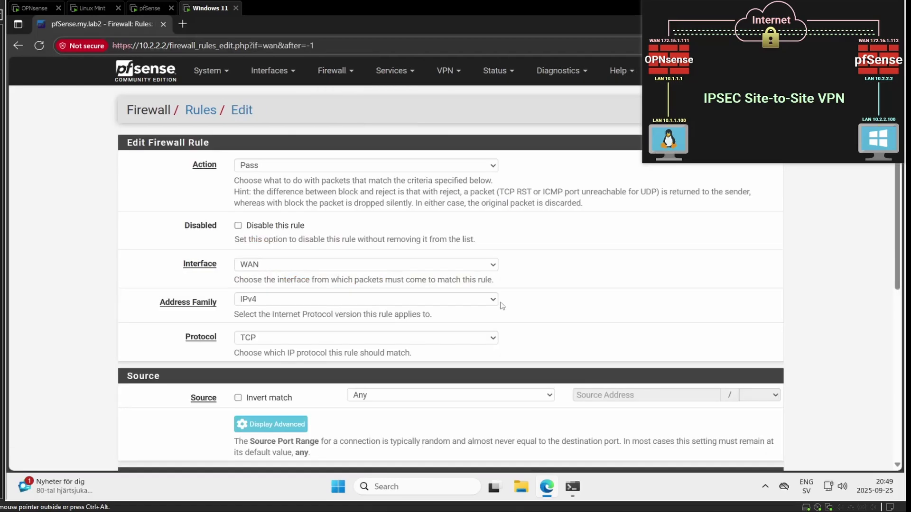
pyautogui.click(386, 341)
pyautogui.click(349, 177)
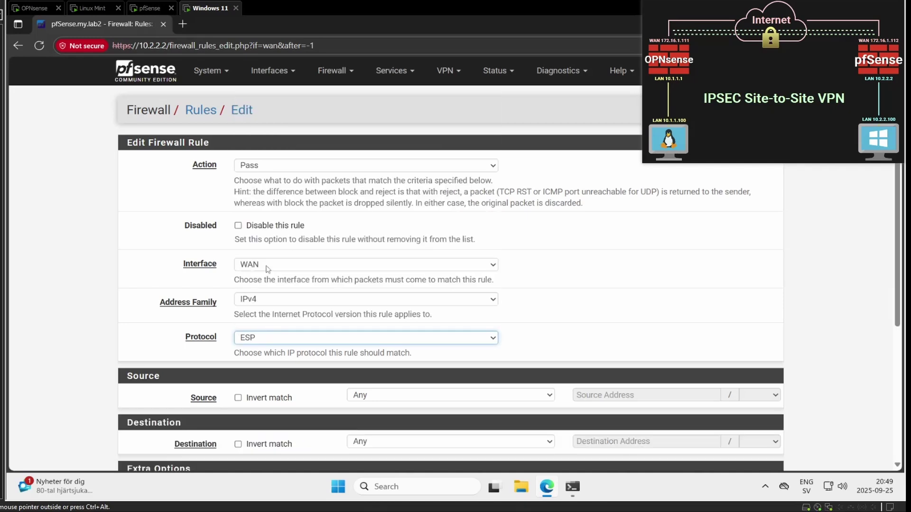
pyautogui.scroll(-5, 118, 331)
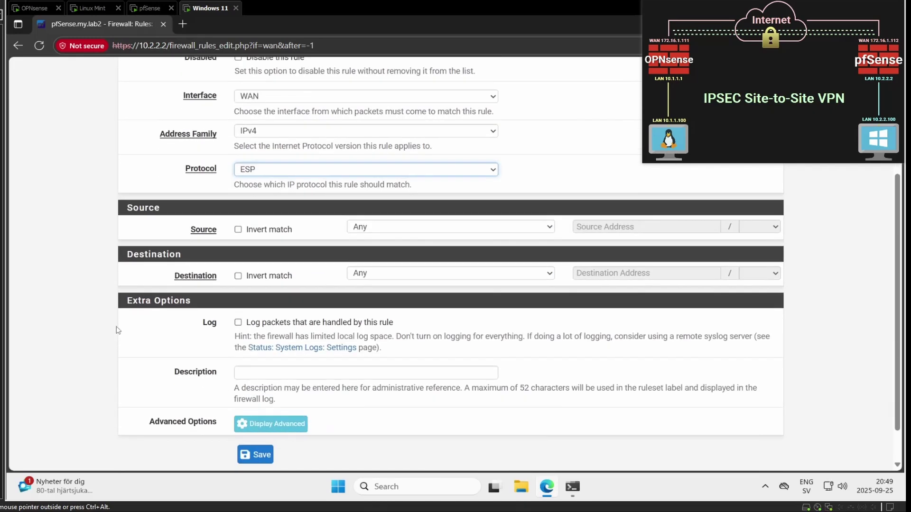
pyautogui.click(255, 411)
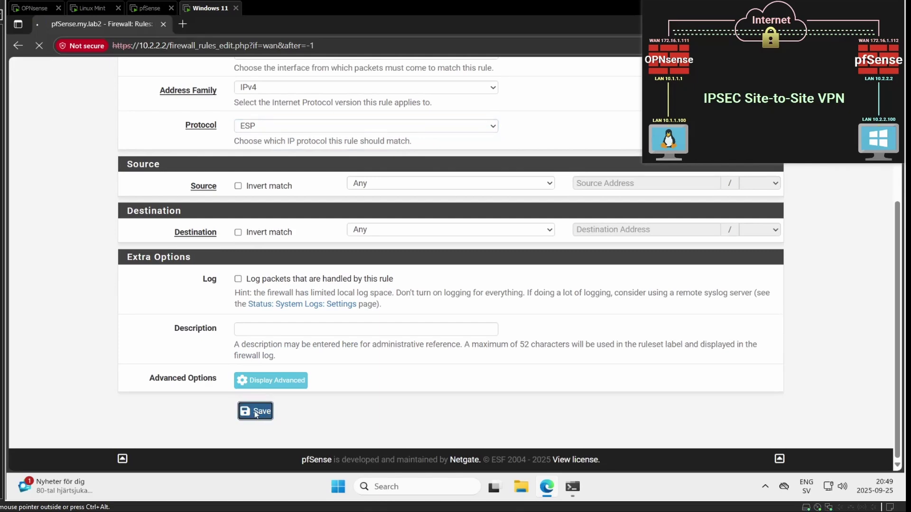
# Step: Add a WAN pass rule for UDP with destination port IPsec NAT-T (4500)
pyautogui.click(495, 329)
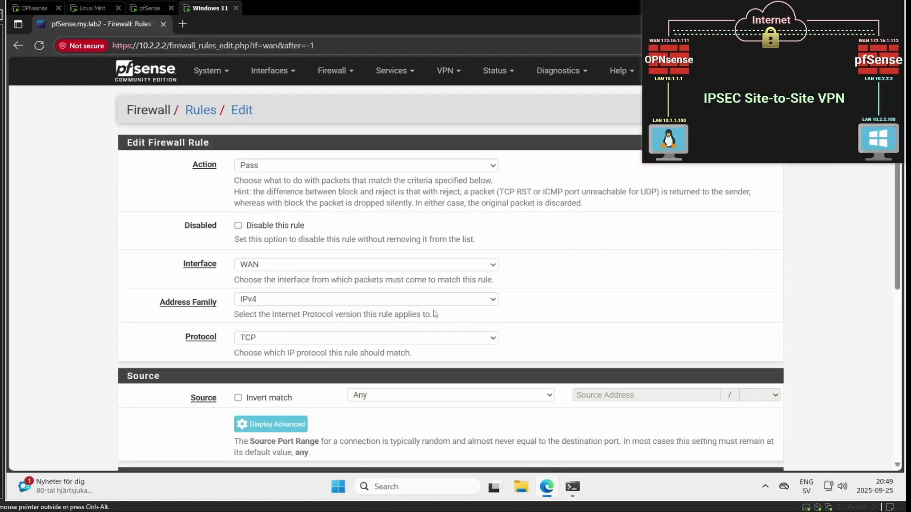
pyautogui.click(255, 338)
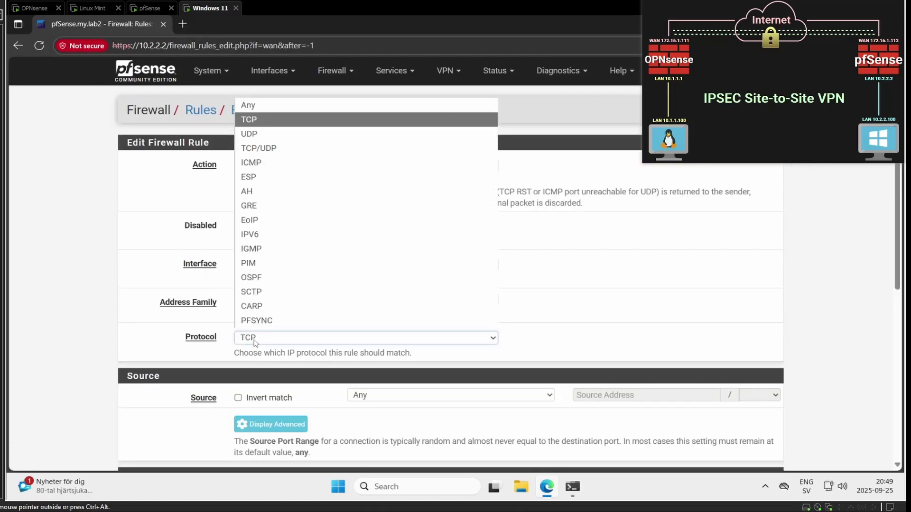
pyautogui.click(266, 134)
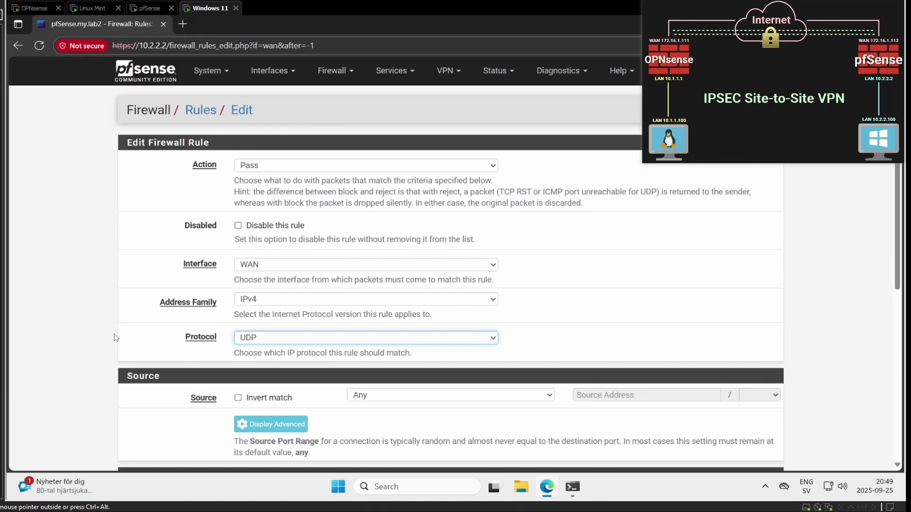
pyautogui.scroll(-2, 114, 338)
pyautogui.scroll(-1, 114, 338)
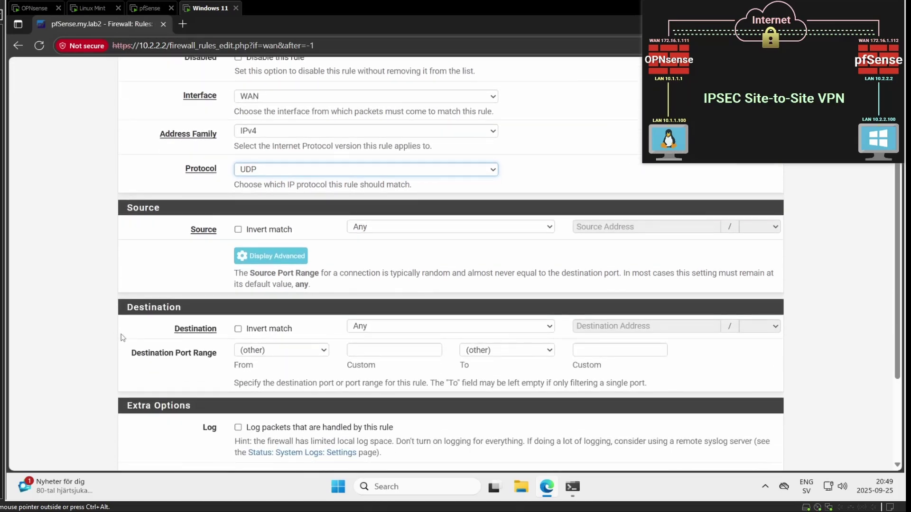
pyautogui.click(309, 351)
pyautogui.scroll(-1, 310, 278)
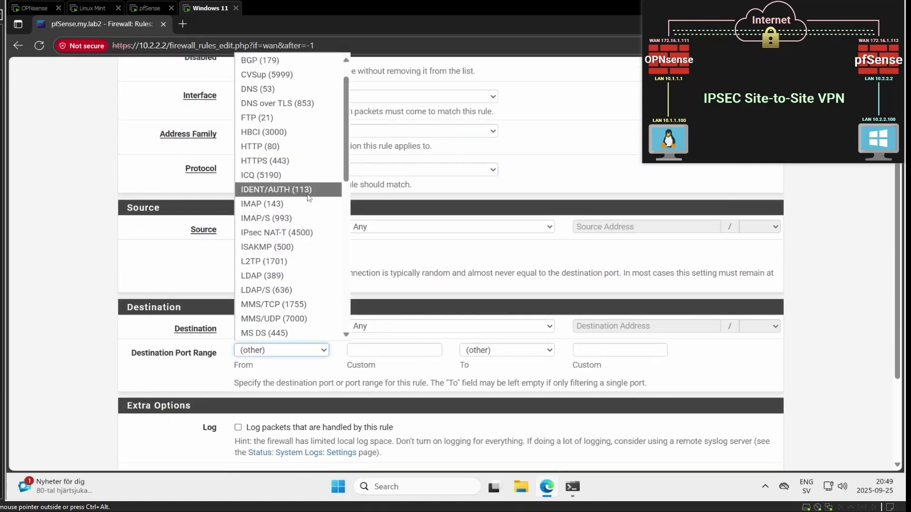
pyautogui.click(306, 236)
pyautogui.scroll(-2, 177, 353)
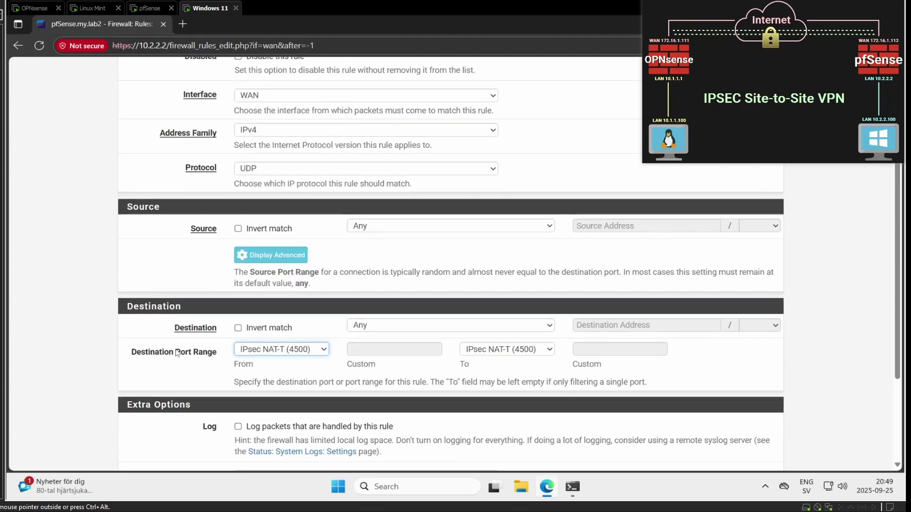
pyautogui.click(257, 447)
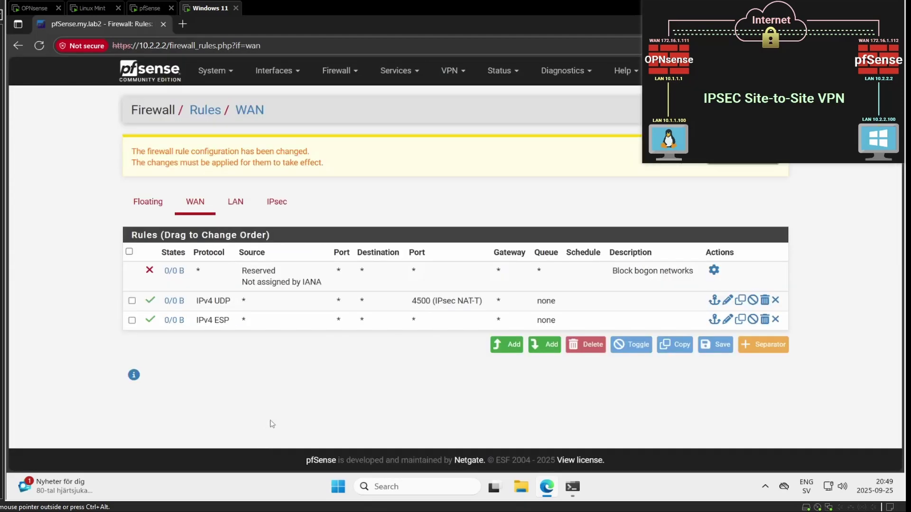
# Step: Add a WAN pass rule for UDP with destination port ISAKMP (500)
pyautogui.click(504, 344)
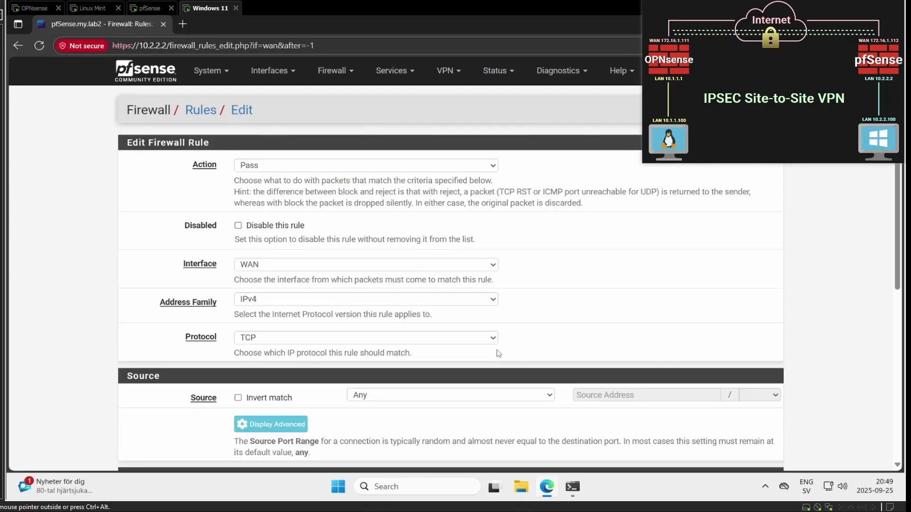
pyautogui.click(292, 343)
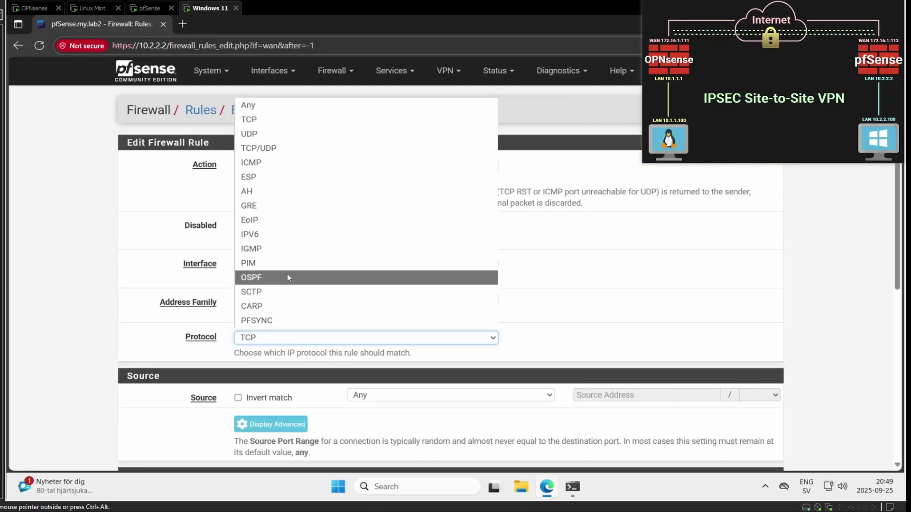
pyautogui.click(278, 134)
pyautogui.scroll(-2, 109, 281)
pyautogui.scroll(-1, 129, 308)
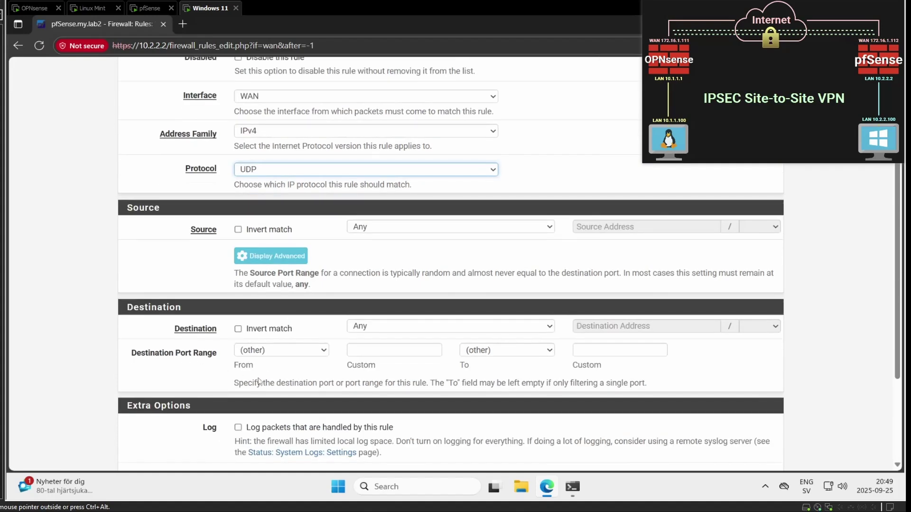
pyautogui.click(278, 353)
pyautogui.scroll(-1, 319, 314)
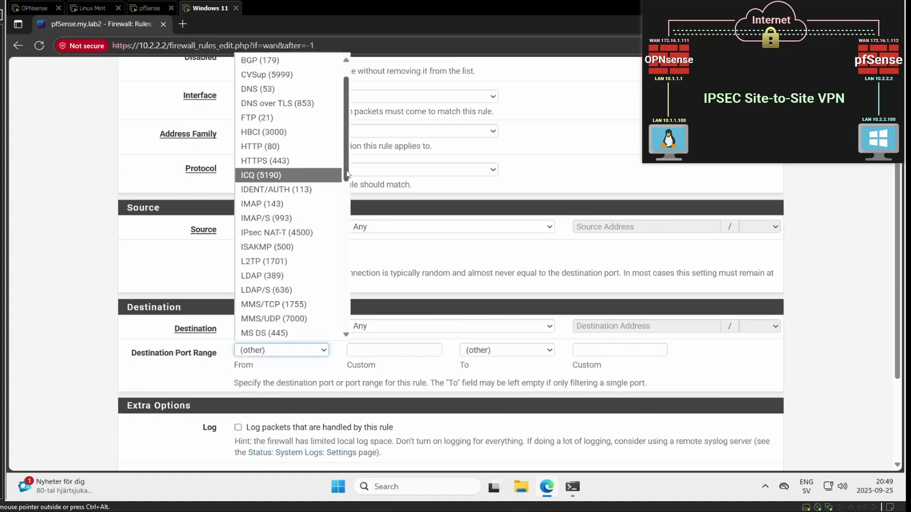
pyautogui.scroll(1, 343, 144)
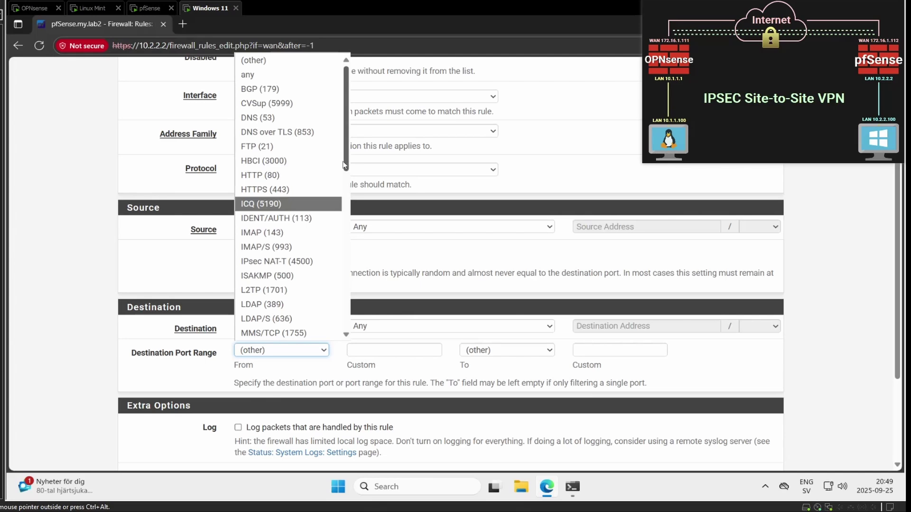
pyautogui.scroll(-2, 344, 166)
pyautogui.scroll(-1, 344, 184)
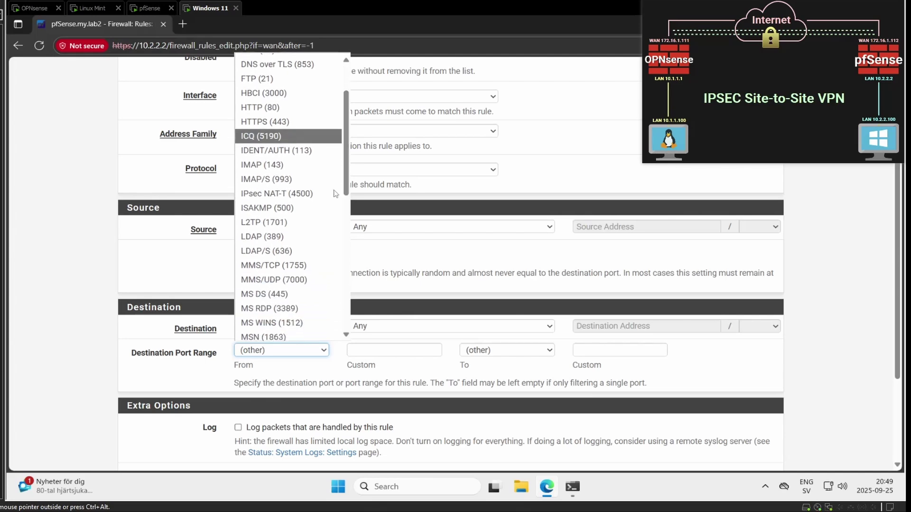
pyautogui.click(290, 210)
pyautogui.scroll(-2, 508, 373)
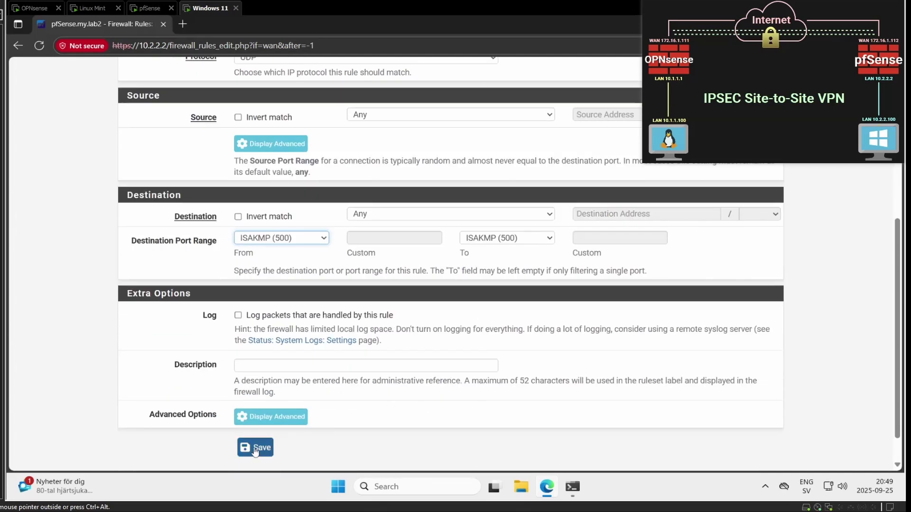
pyautogui.click(261, 448)
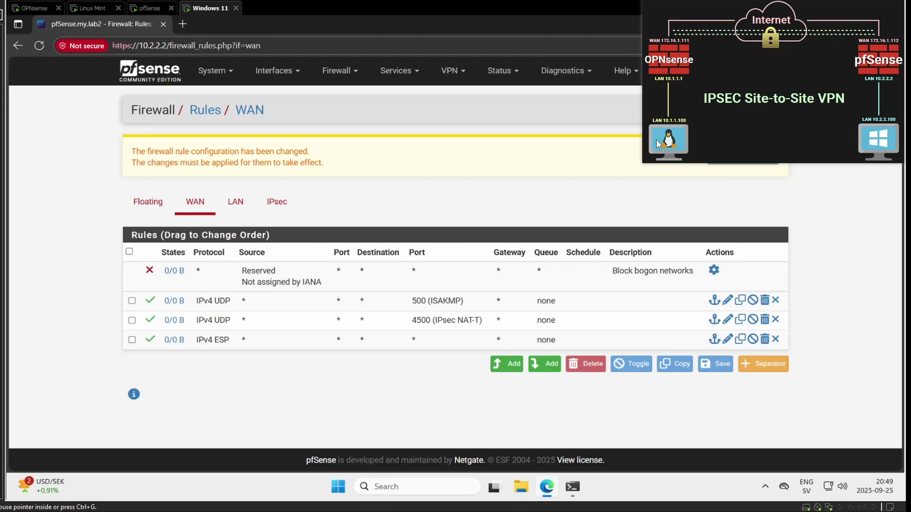
# Step: Apply the pending WAN firewall changes and close the confirmation
pyautogui.moveTo(643, 162); pyautogui.dragTo(675, 141)
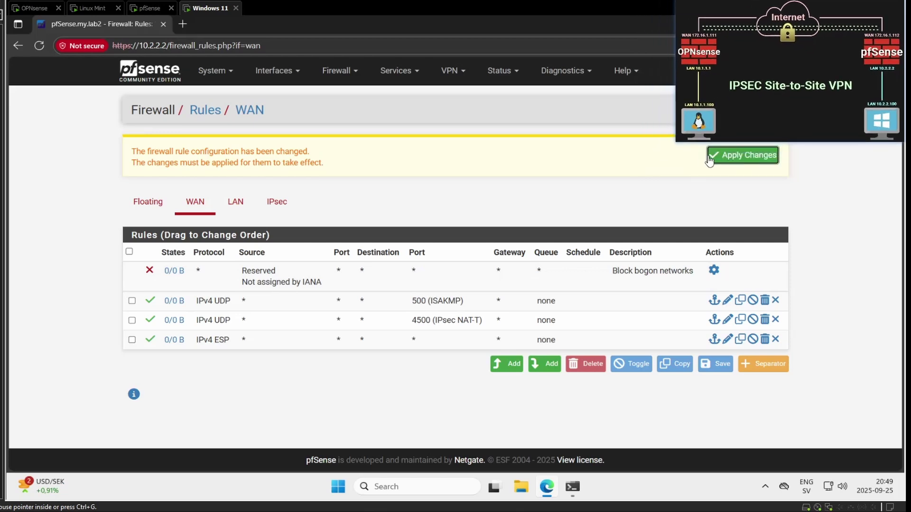
pyautogui.click(713, 160)
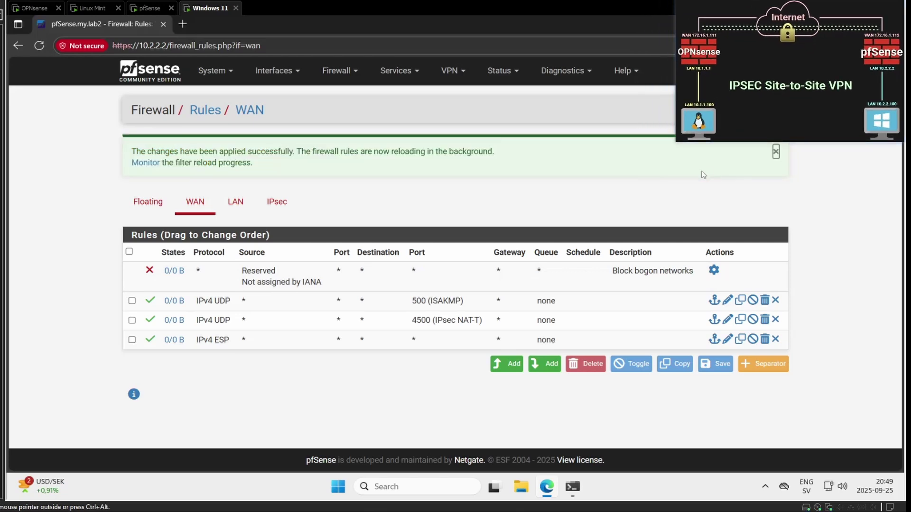
pyautogui.click(776, 156)
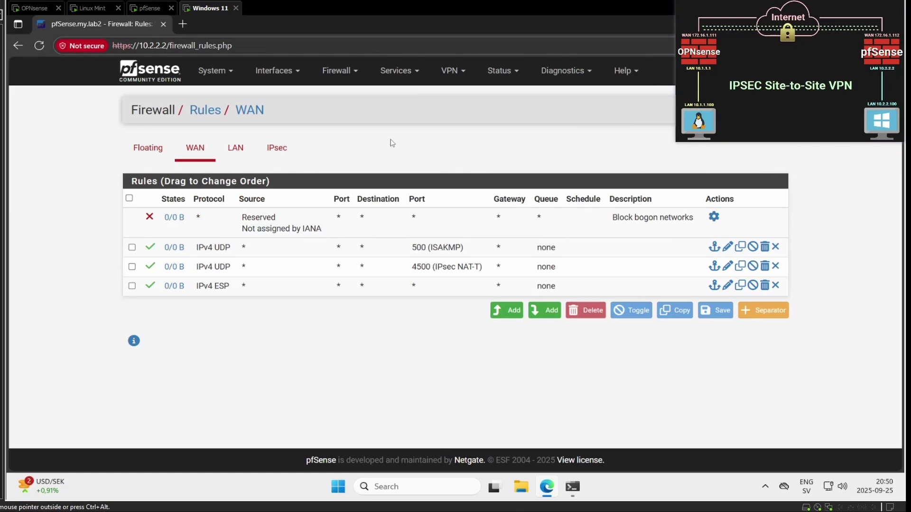
# Step: Connect phase 1 and phase 2 under Status > IPsec, confirming pings to 10.1.1.100 succeed
pyautogui.click(505, 75)
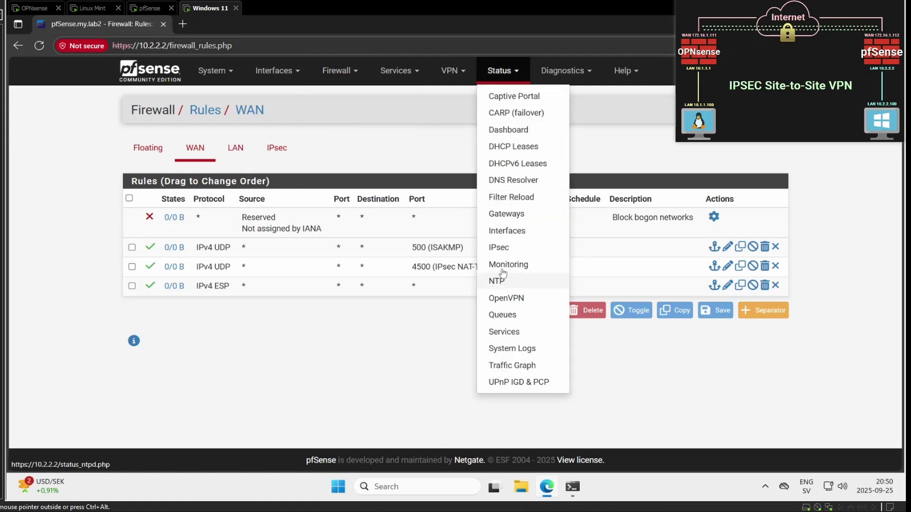
pyautogui.click(501, 247)
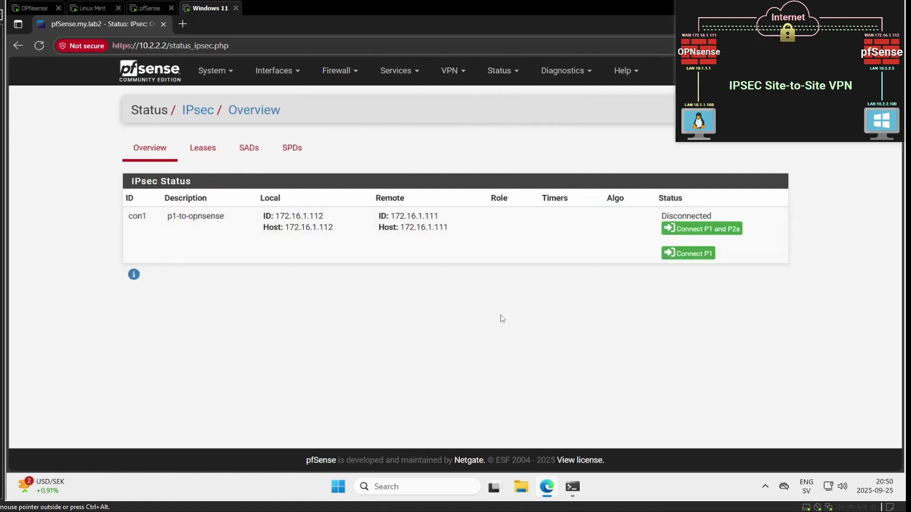
pyautogui.click(688, 232)
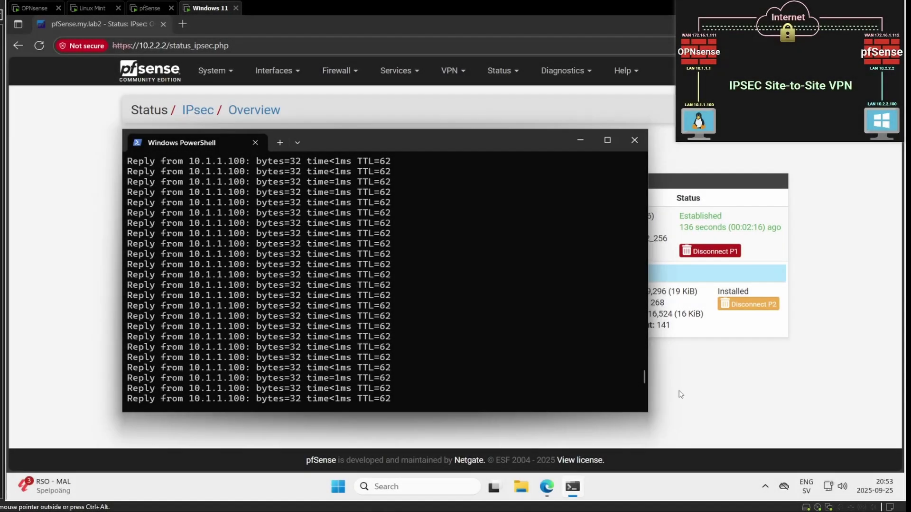
pyautogui.moveTo(644, 379); pyautogui.dragTo(618, 416)
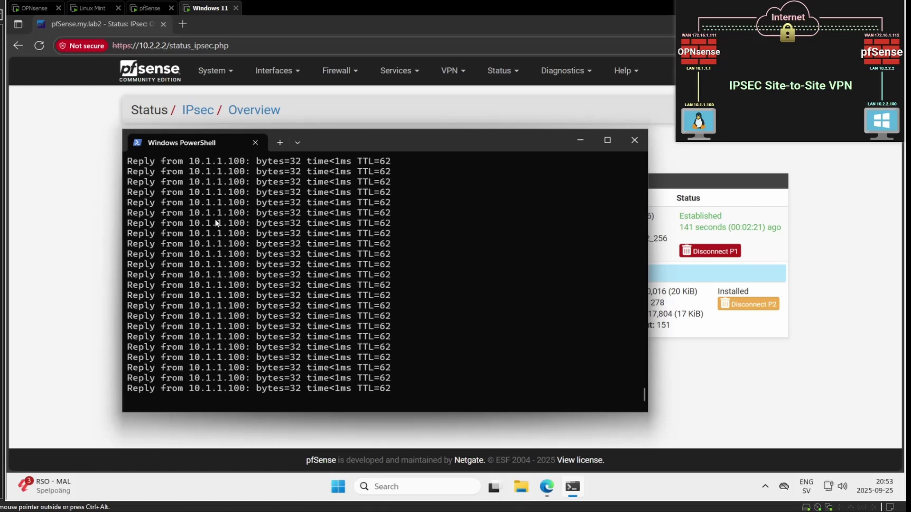
pyautogui.click(89, 192)
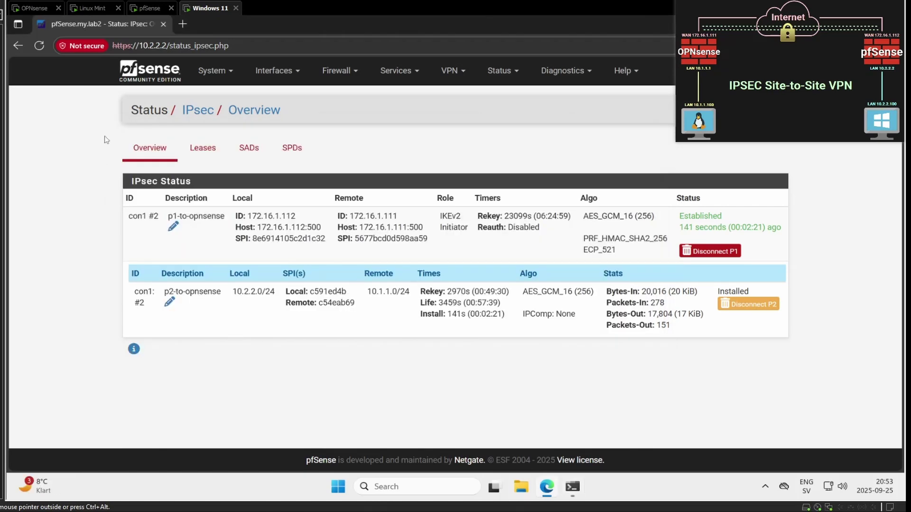
pyautogui.click(91, 9)
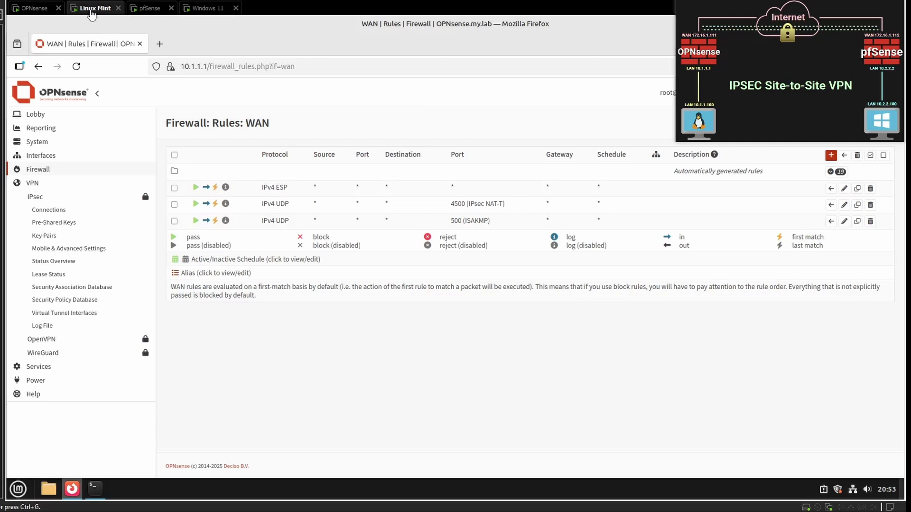
# Step: Restore the Linux Mint terminal showing ping replies from 10.2.2.100
pyautogui.click(97, 494)
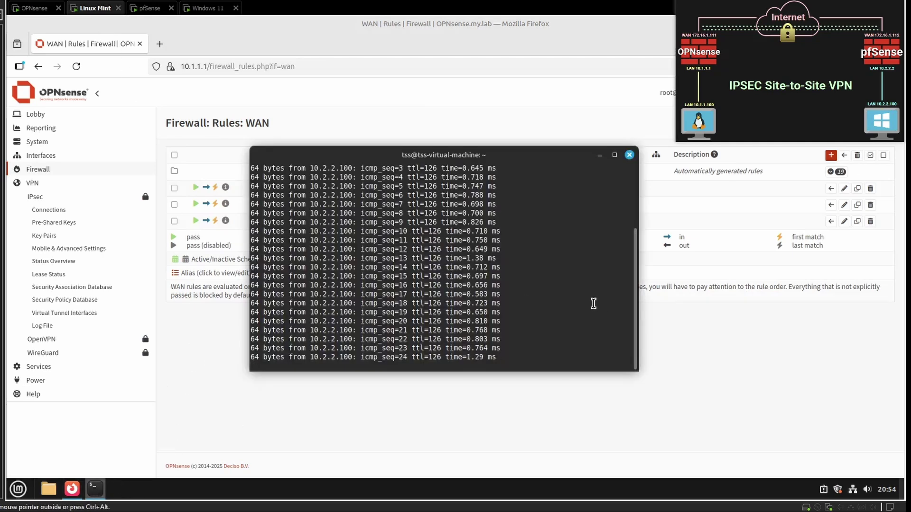